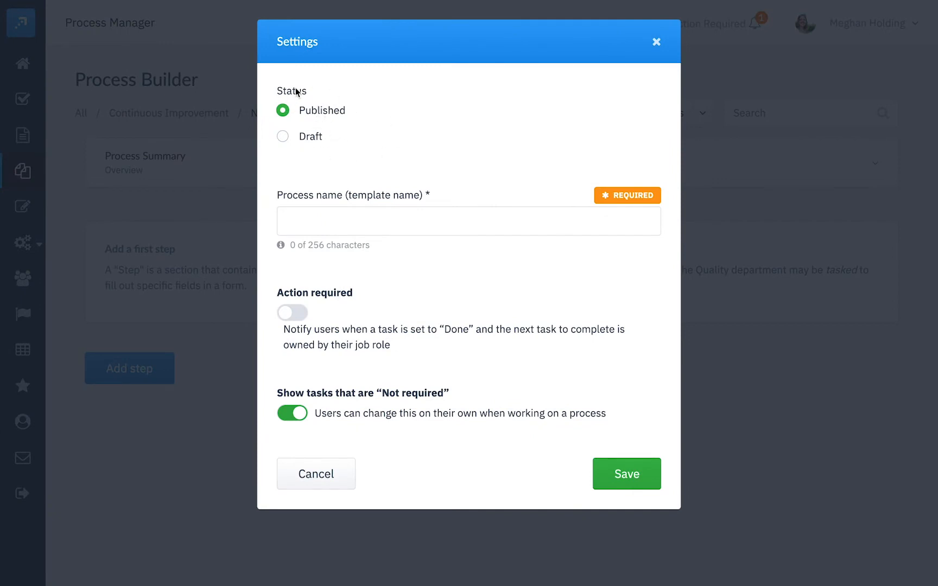
# - Name the process "Suggestions", turn on the Action required notifications and save the process settings
pyautogui.click(348, 215)
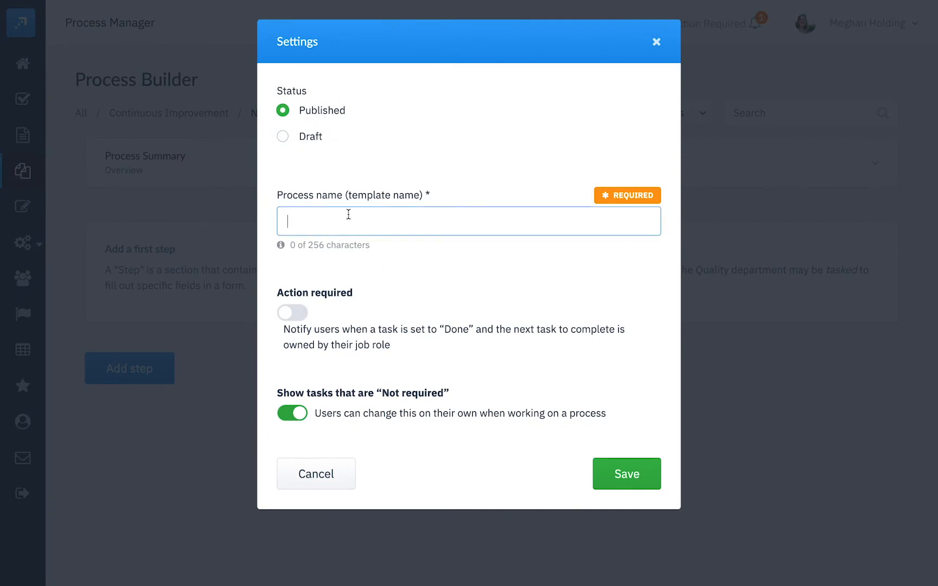
pyautogui.write('Suggestions')
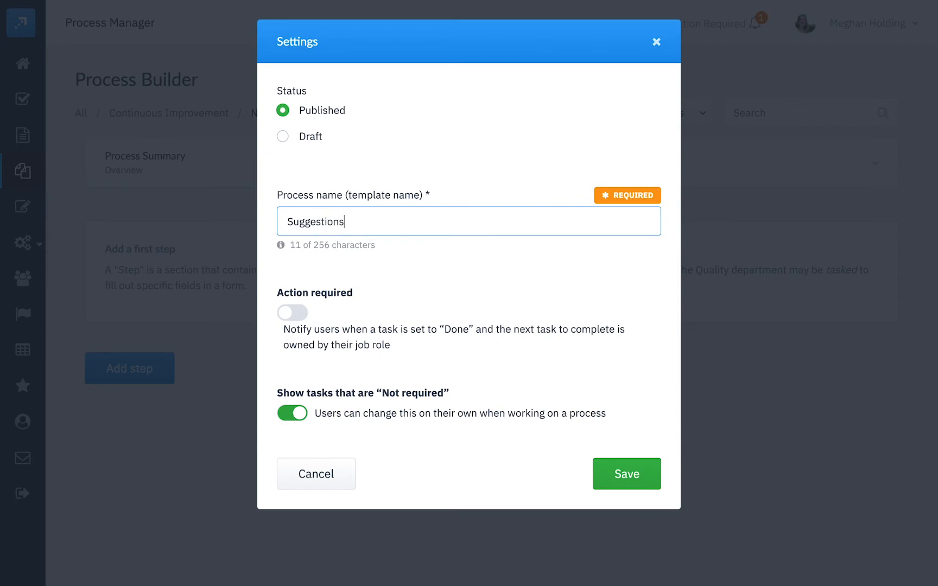
pyautogui.click(292, 315)
pyautogui.click(625, 475)
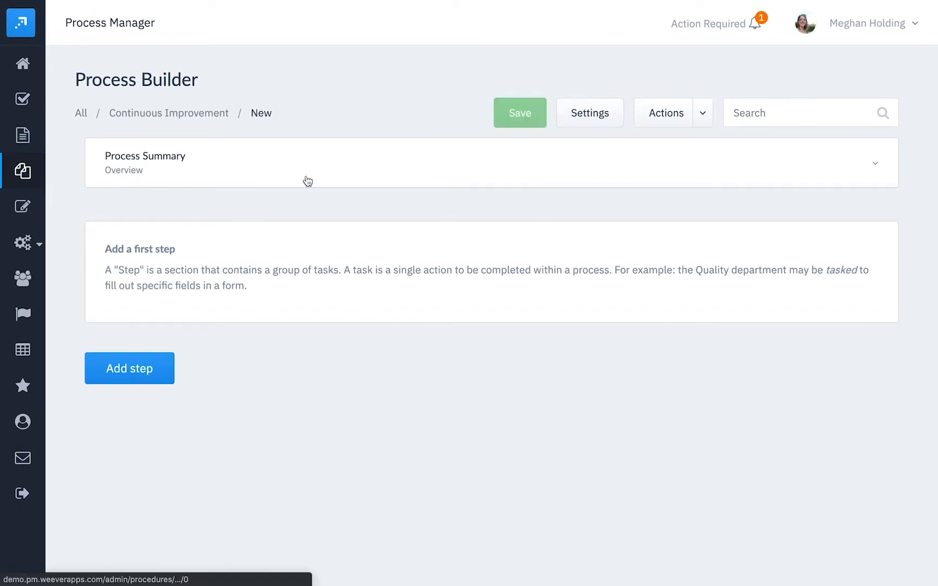
# - Create a new summary form for the process and name it "Suggestion Form Summary"
pyautogui.click(879, 164)
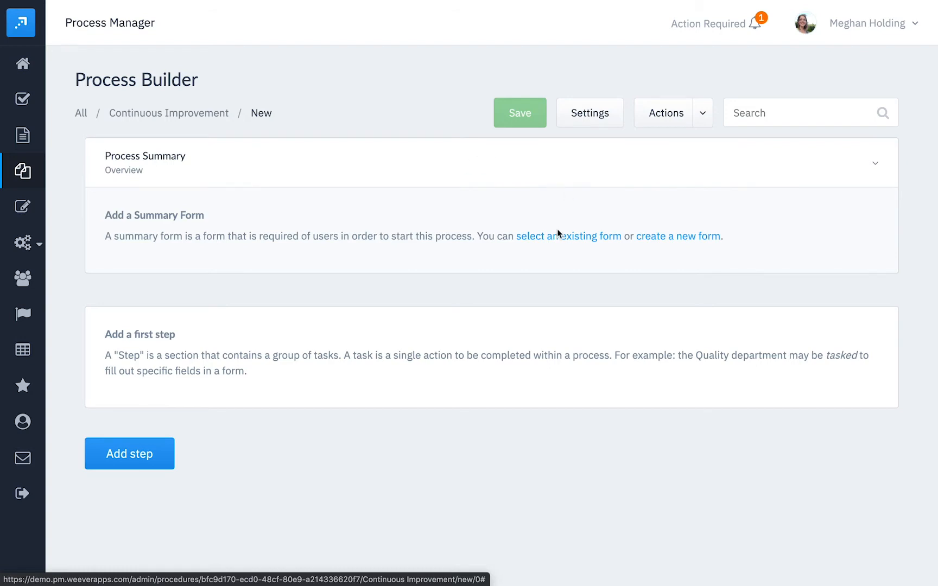
pyautogui.click(684, 239)
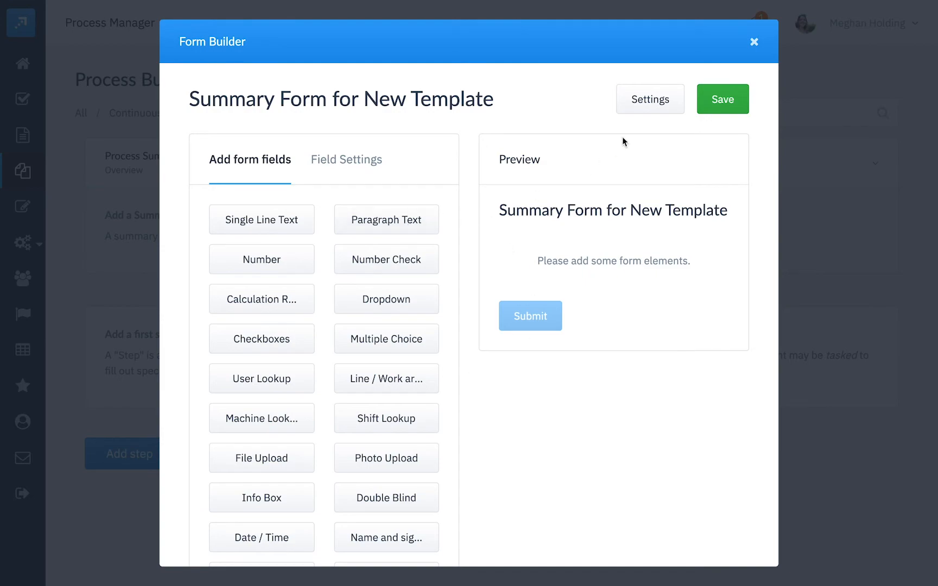
pyautogui.click(653, 99)
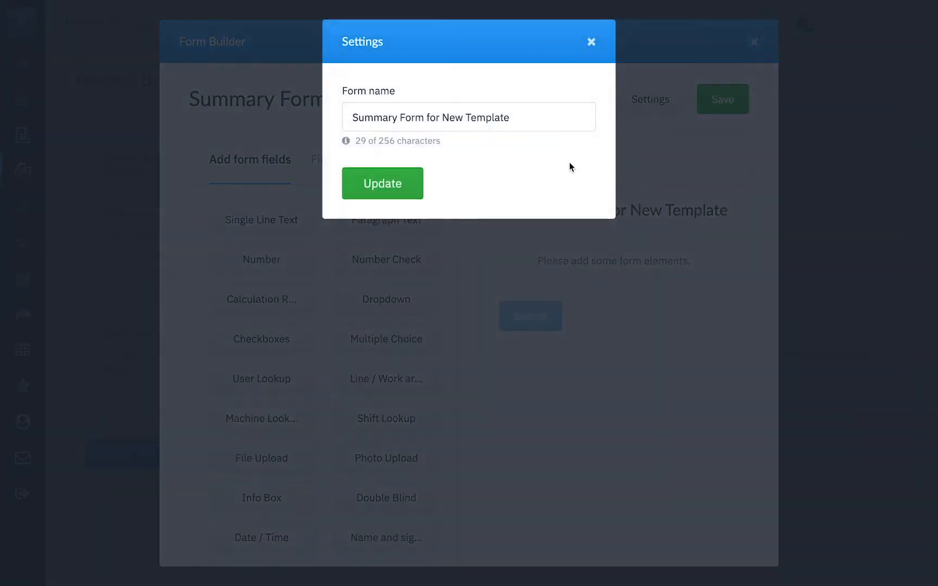
pyautogui.tripleClick(476, 117)
pyautogui.write('Suggestion Form Summary')
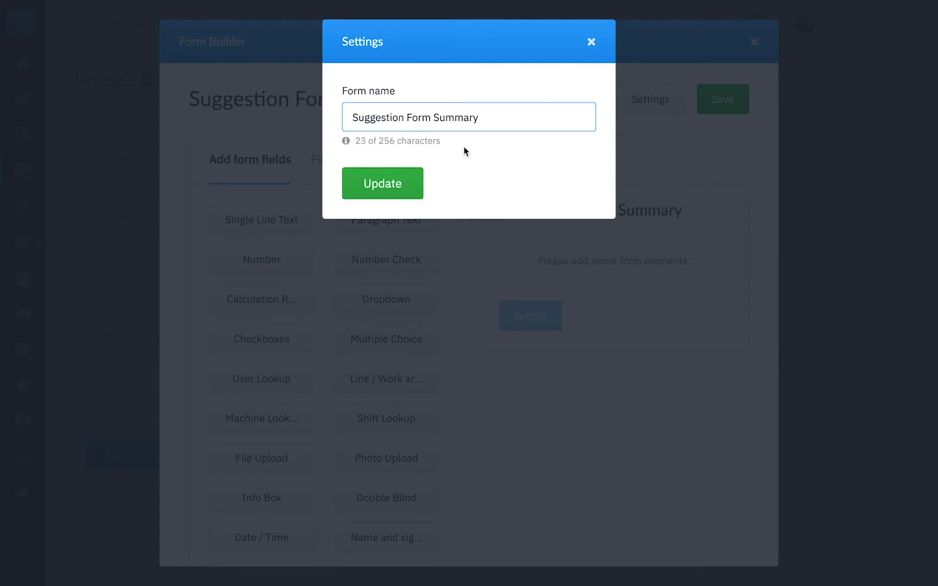
pyautogui.click(393, 184)
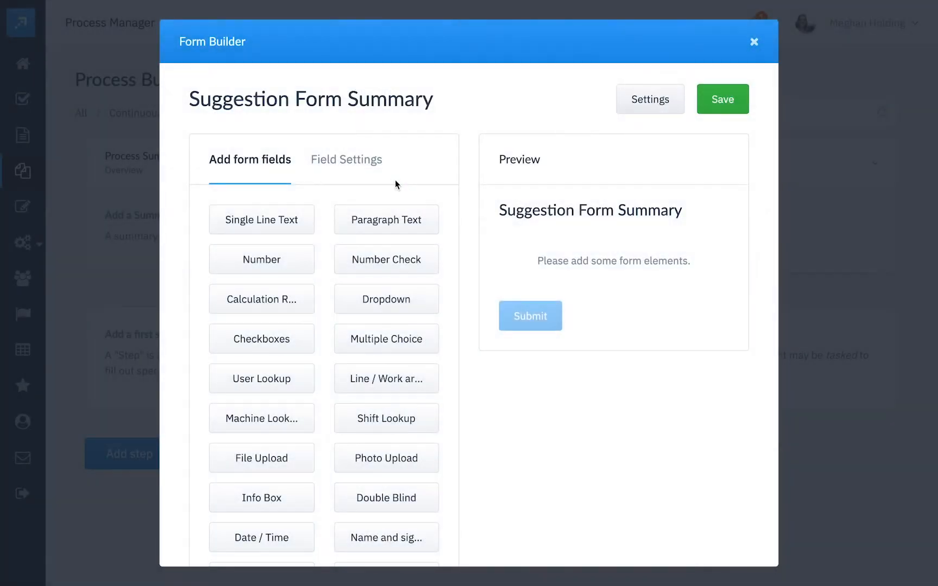
# - Add a User Lookup field labelled "Suggestion From" to the summary form
pyautogui.click(263, 380)
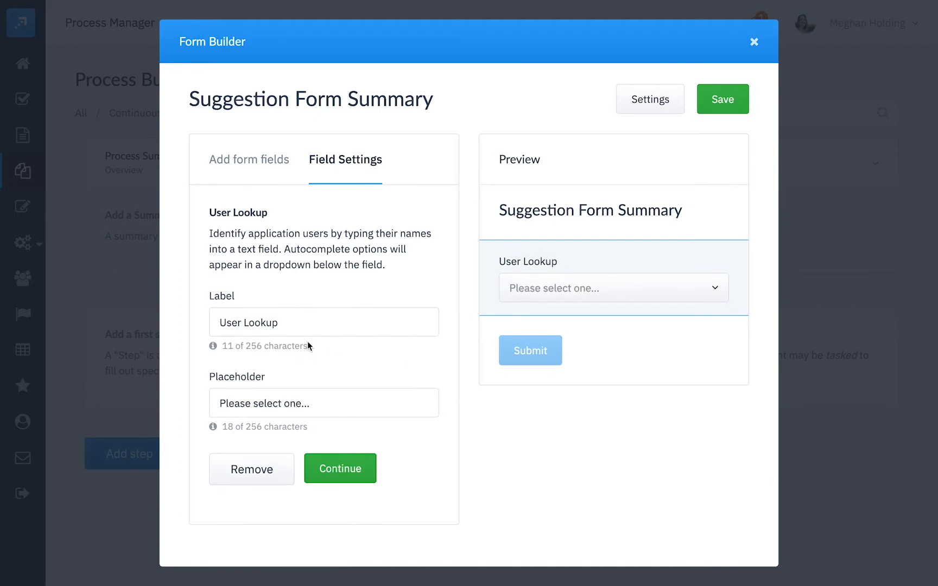
pyautogui.doubleClick(293, 318)
pyautogui.tripleClick(292, 317)
pyautogui.write('Suggest')
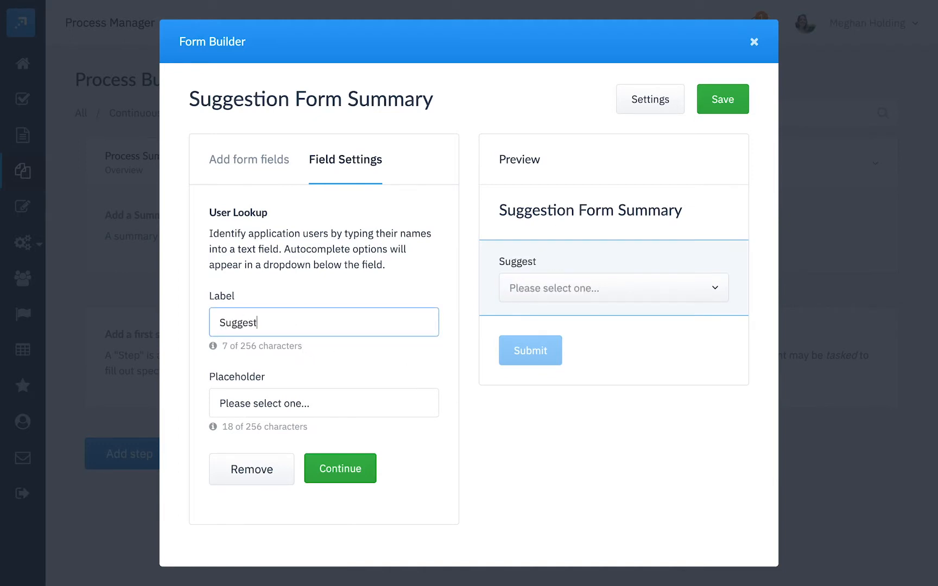
pyautogui.write('ion From')
pyautogui.click(346, 480)
# - Add a Line / Work area field with its default label and save the summary form
pyautogui.click(381, 386)
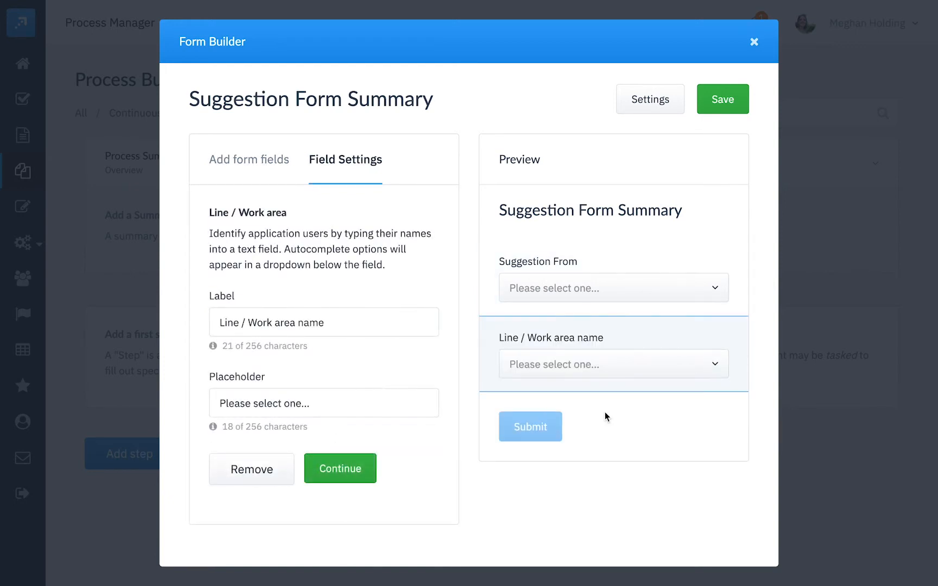
pyautogui.click(332, 469)
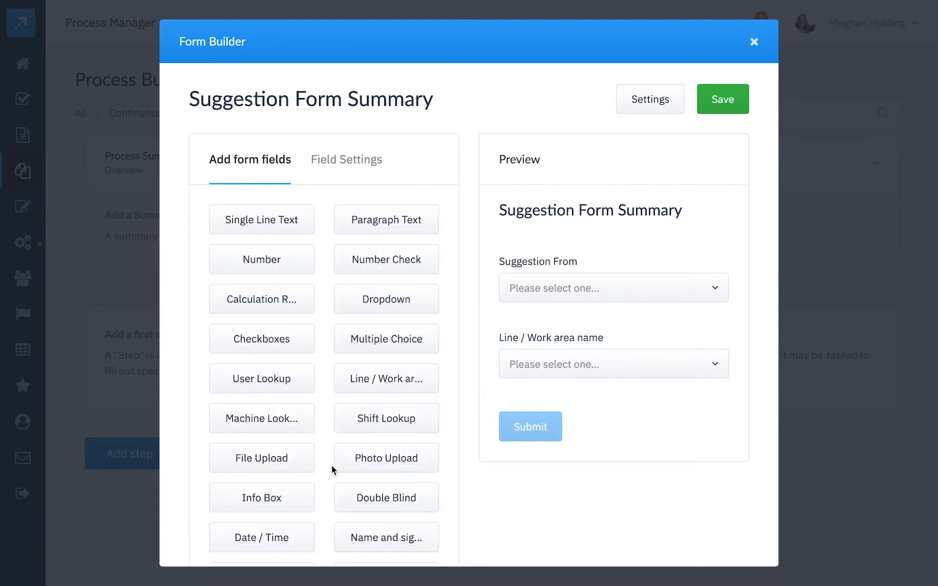
pyautogui.click(715, 106)
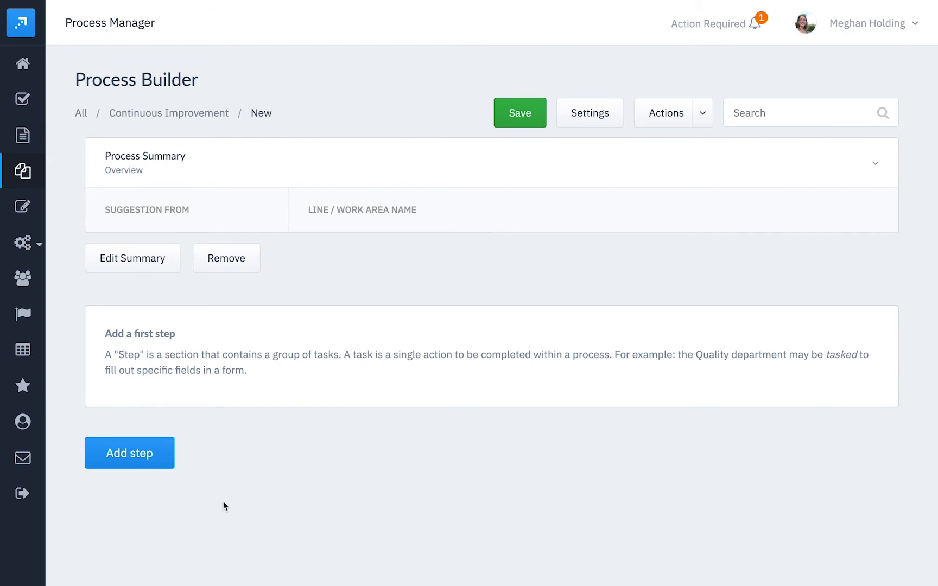
# - Add a first process step named "Suggestion Information"
pyautogui.click(148, 453)
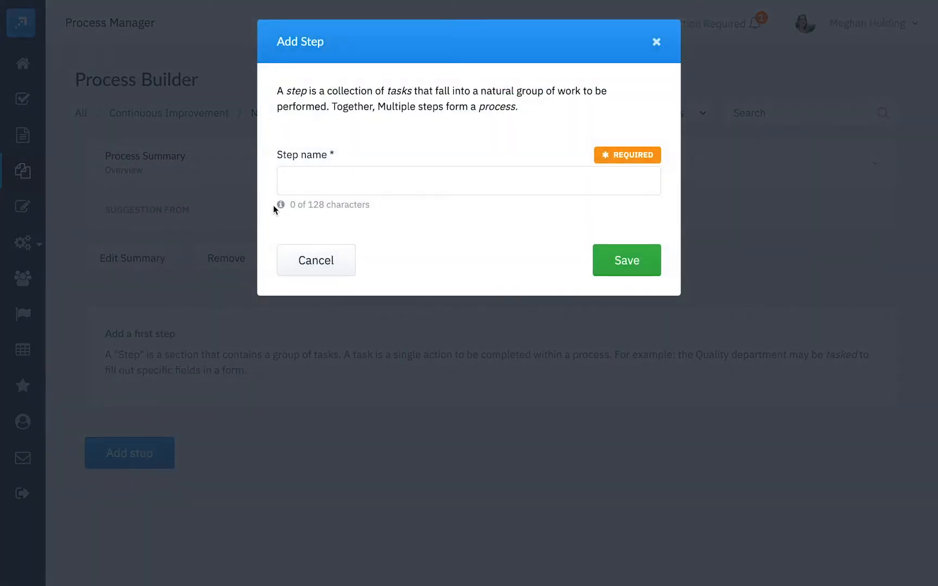
pyautogui.click(304, 183)
pyautogui.write('Suggestion Information')
pyautogui.click(622, 265)
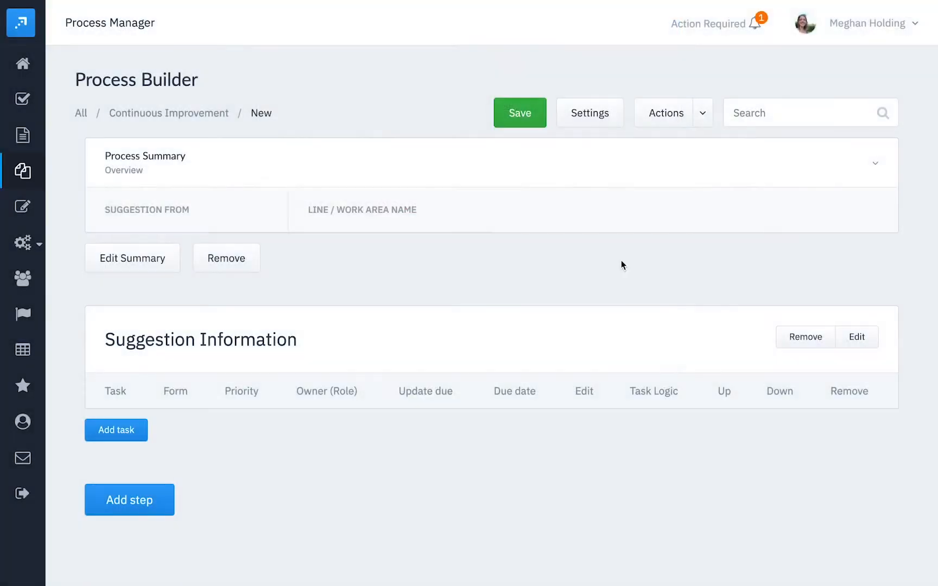
# - Start a new task in the Suggestion Information step and name it "Submit suggestion information"
pyautogui.click(115, 428)
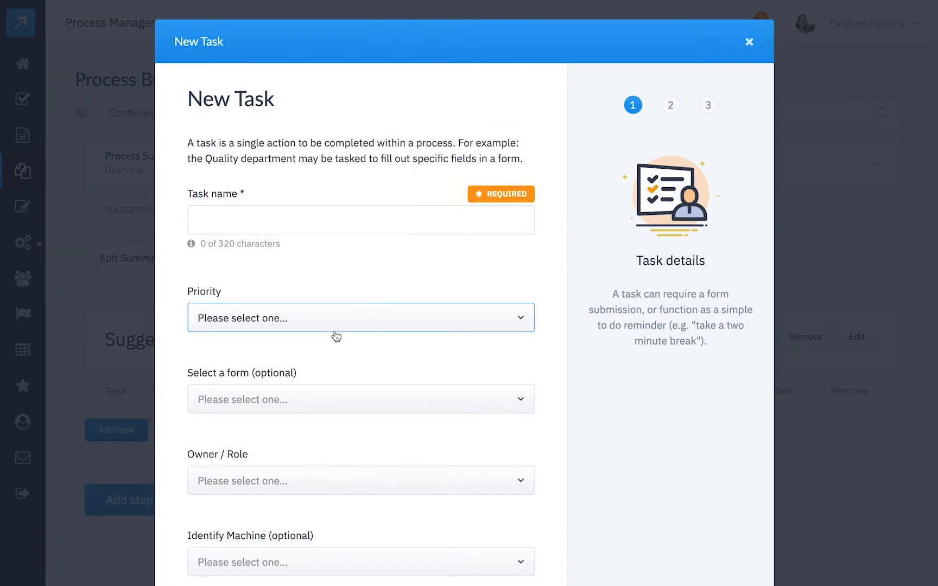
pyautogui.click(275, 222)
pyautogui.write('Su')
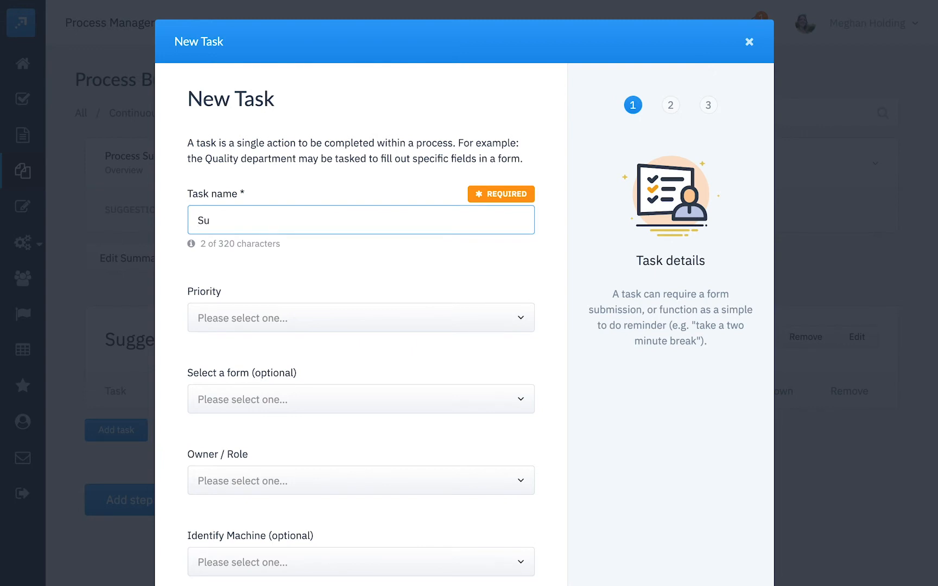
pyautogui.write('bmit suggestion information')
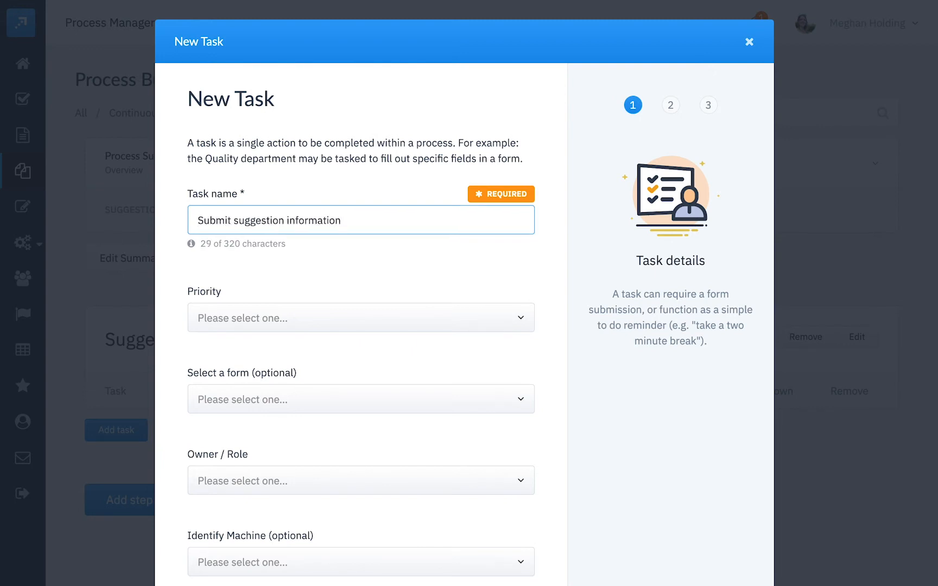
# - Attach the existing Suggestion Information form to the task and proceed to choosing its form fields
pyautogui.scroll(-3, 321, 337)
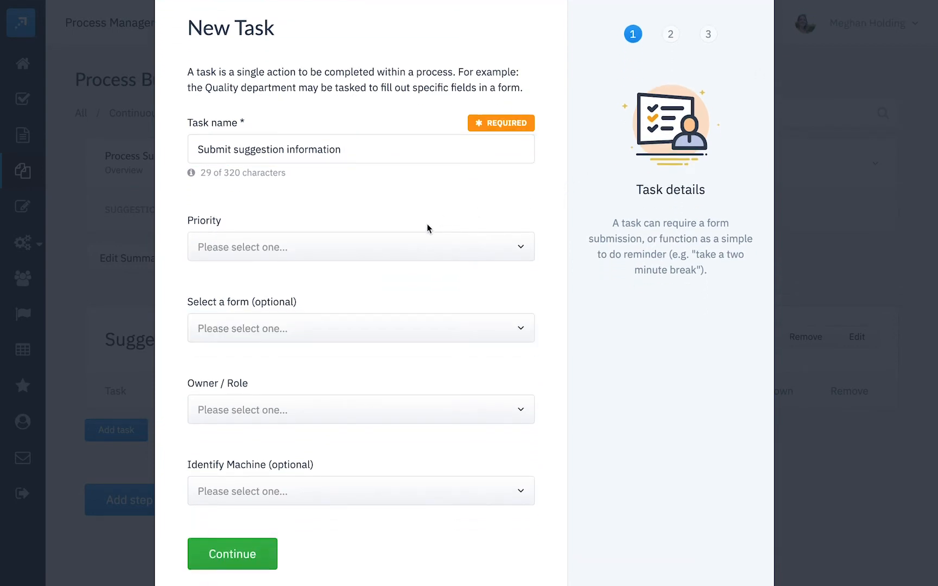
pyautogui.click(281, 330)
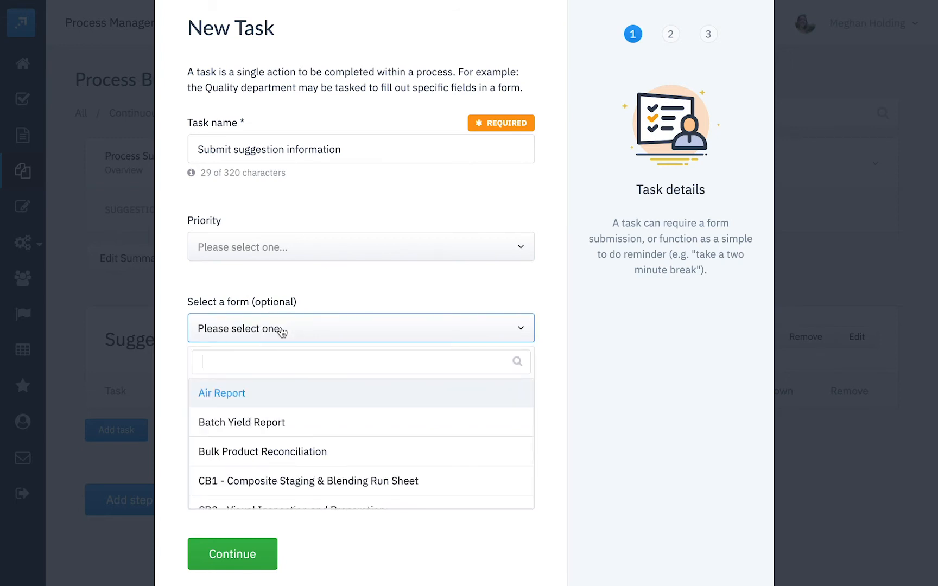
pyautogui.write('Sugg')
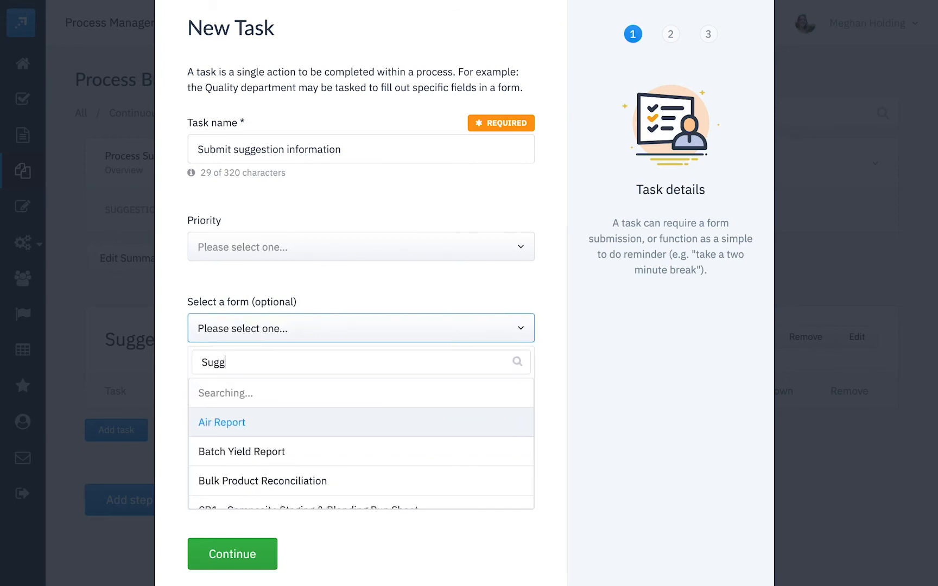
pyautogui.write('estion in')
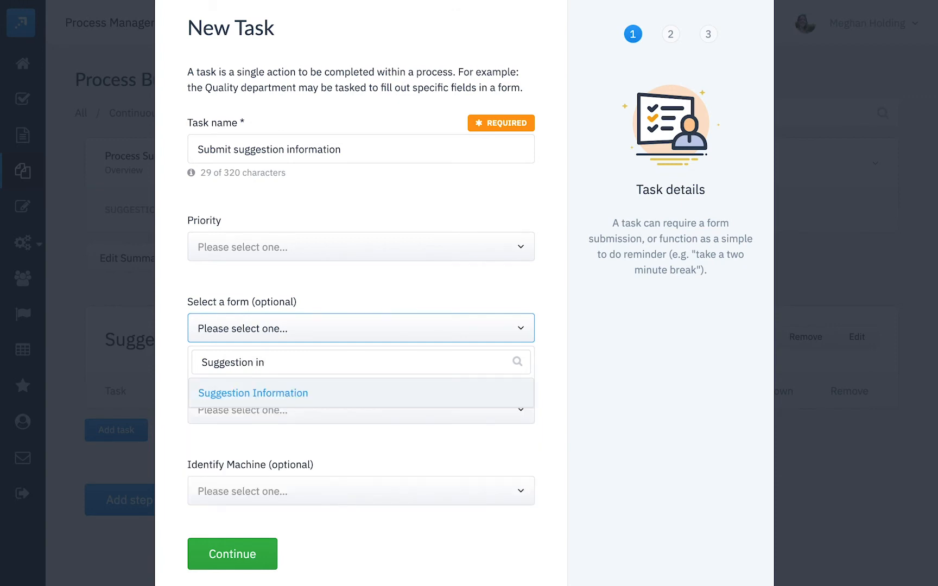
pyautogui.click(281, 394)
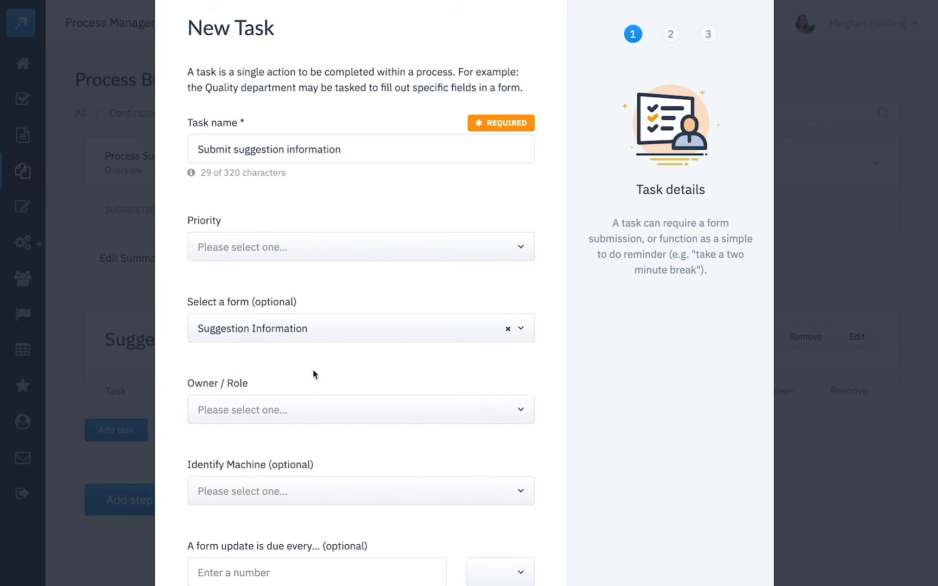
pyautogui.scroll(-2, 307, 418)
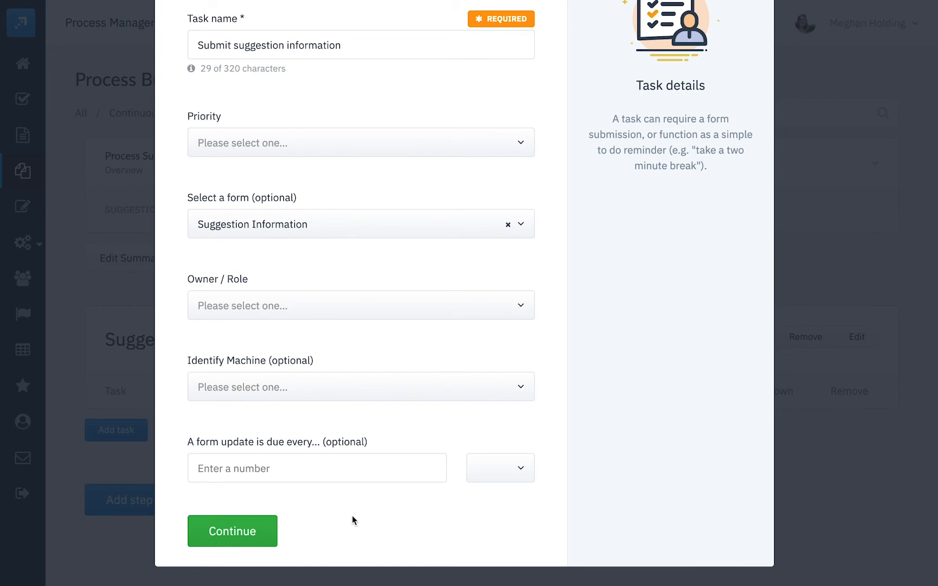
pyautogui.click(228, 530)
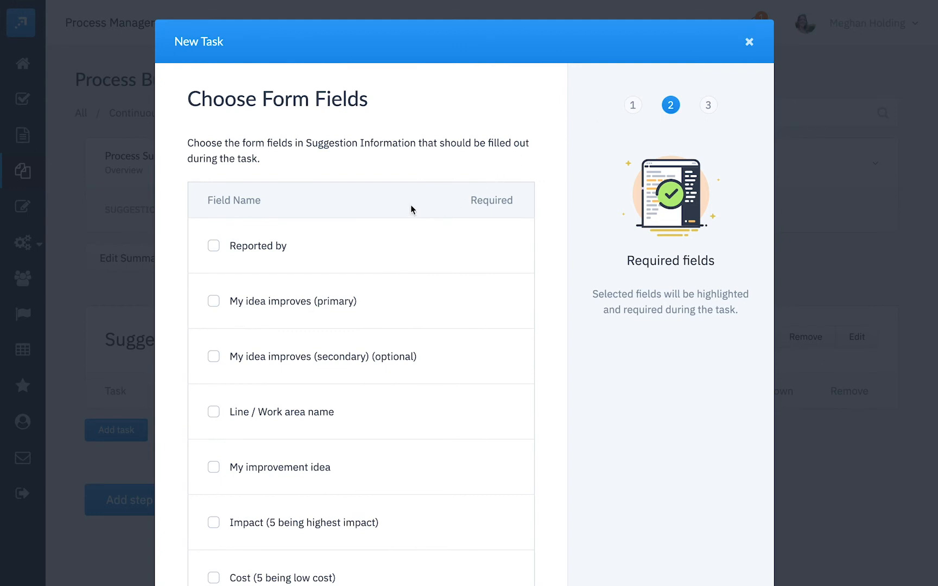
# - Require the Reported by, My idea improves (primary), Line / Work area name, My improvement idea, Impact, Cost and Ease to implement fields and create the task
pyautogui.click(266, 233)
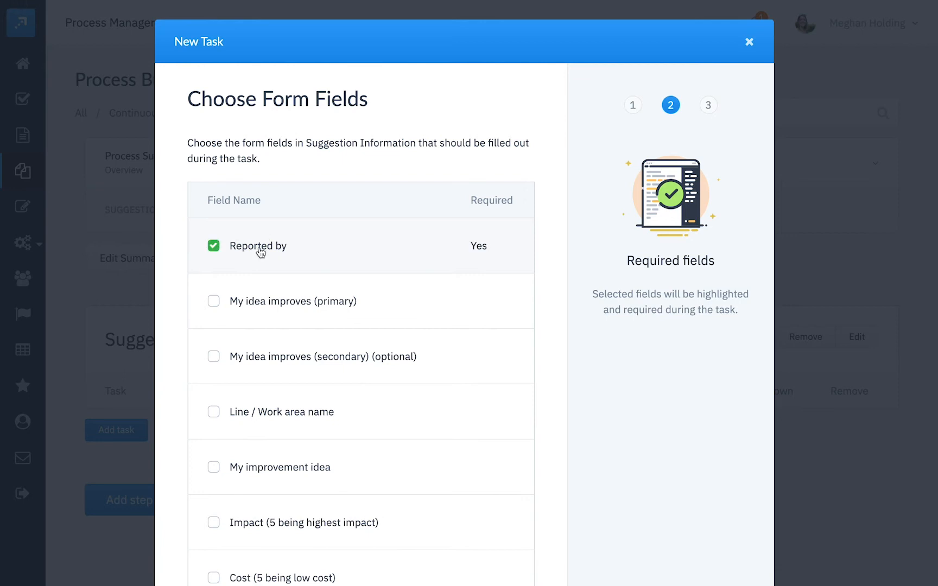
pyautogui.click(269, 311)
pyautogui.click(271, 412)
pyautogui.scroll(-3, 271, 413)
pyautogui.click(271, 335)
pyautogui.click(273, 382)
pyautogui.click(278, 435)
pyautogui.click(288, 484)
pyautogui.scroll(-4, 394, 403)
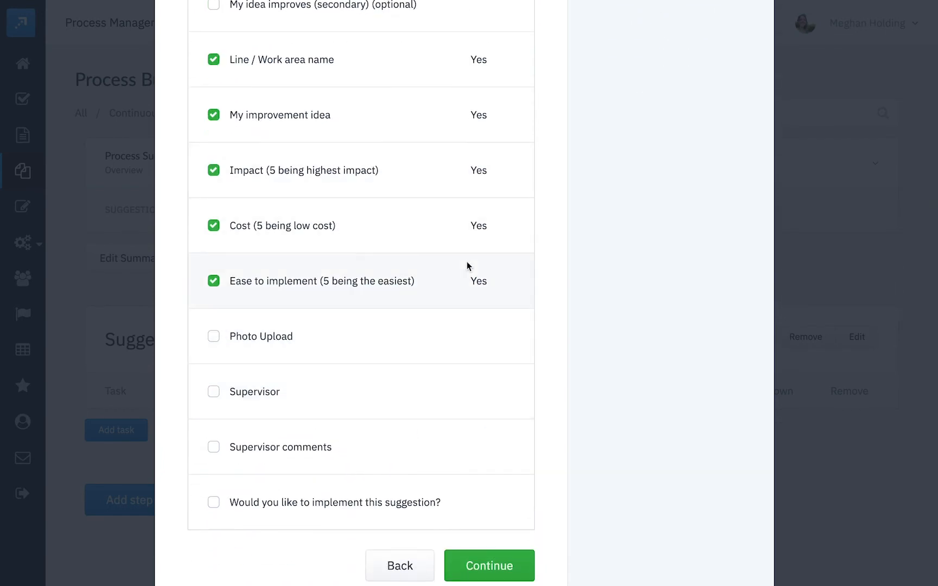
pyautogui.scroll(-1, 474, 368)
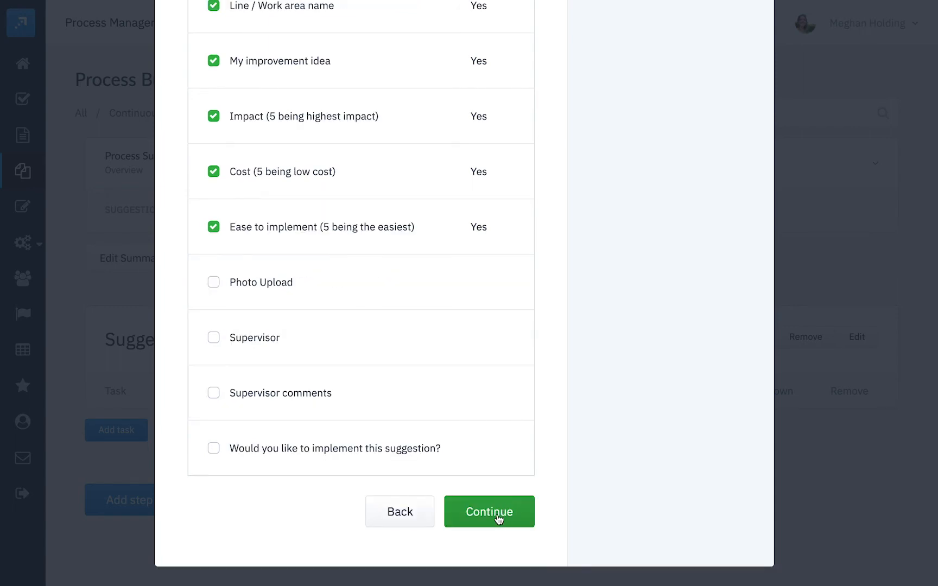
pyautogui.click(498, 518)
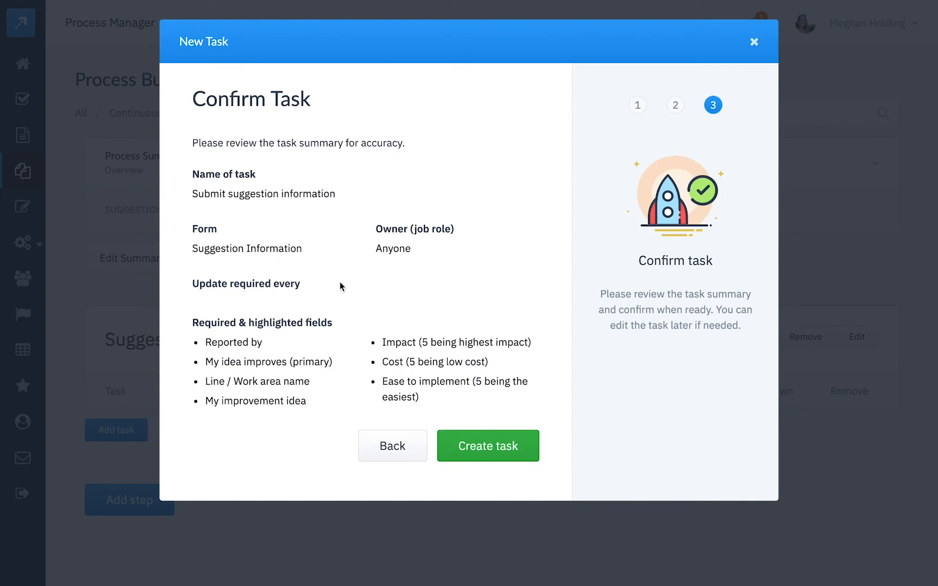
pyautogui.click(488, 446)
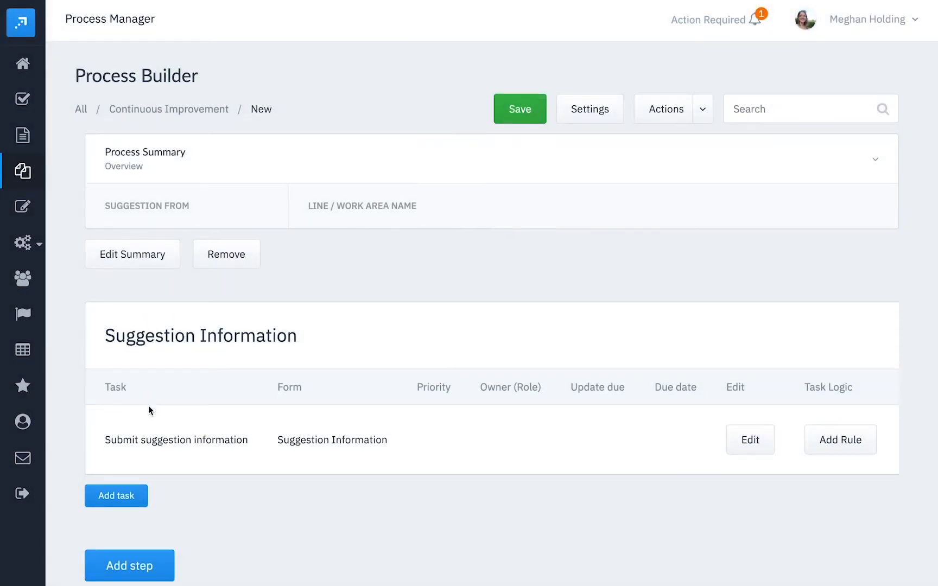
# - Add a task named "Discuss idea in shift meeting" to the Suggestion Information step, without a form or owner
pyautogui.scroll(-1, 148, 406)
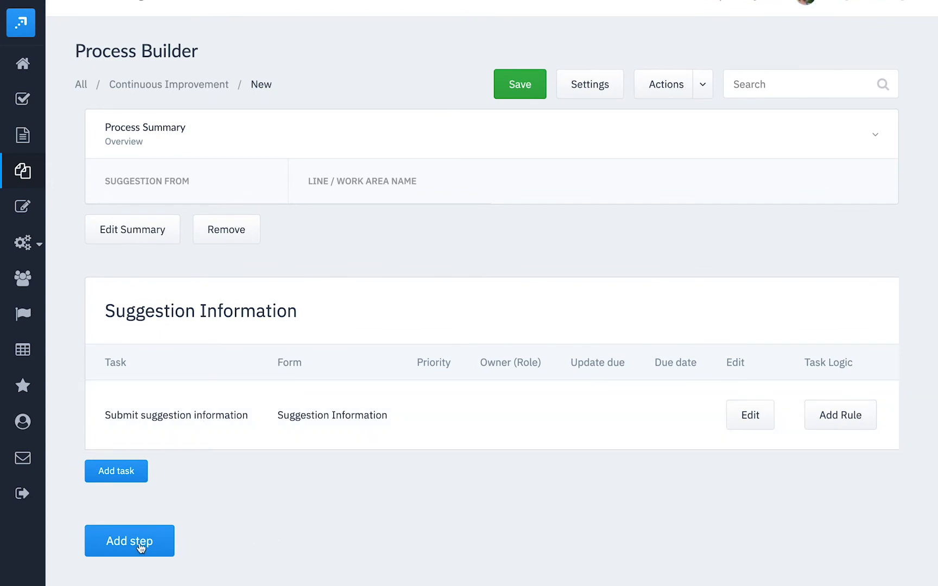
pyautogui.click(126, 478)
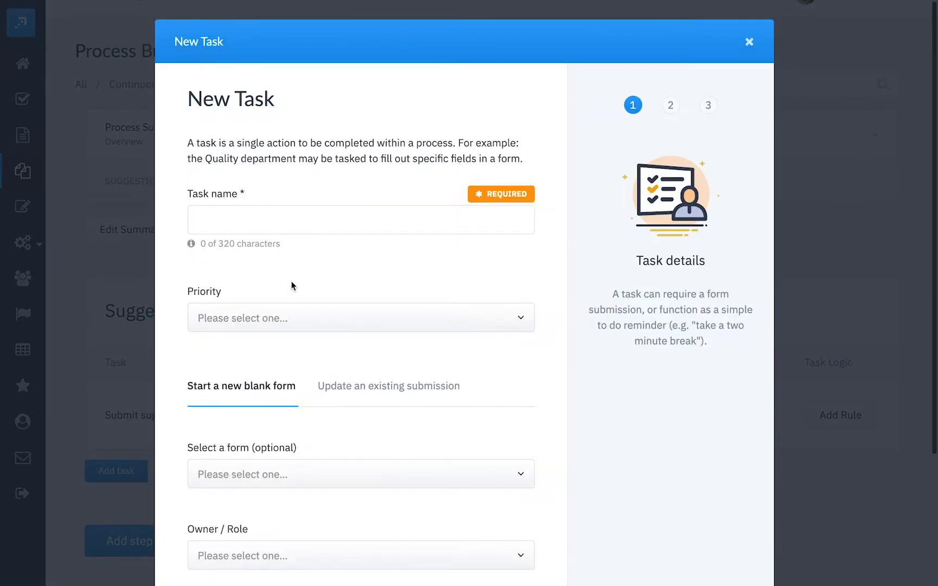
pyautogui.write('Discuss ')
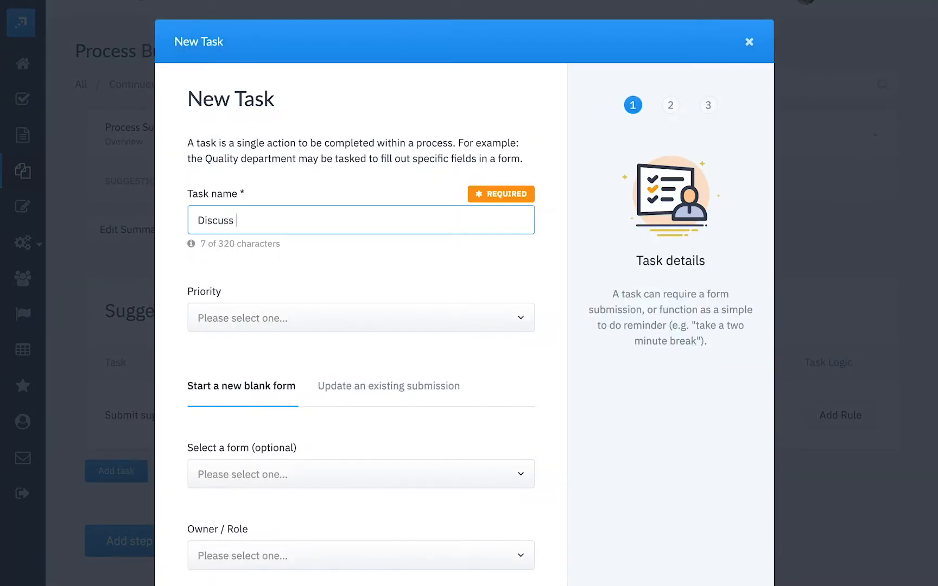
pyautogui.write('idea in sh')
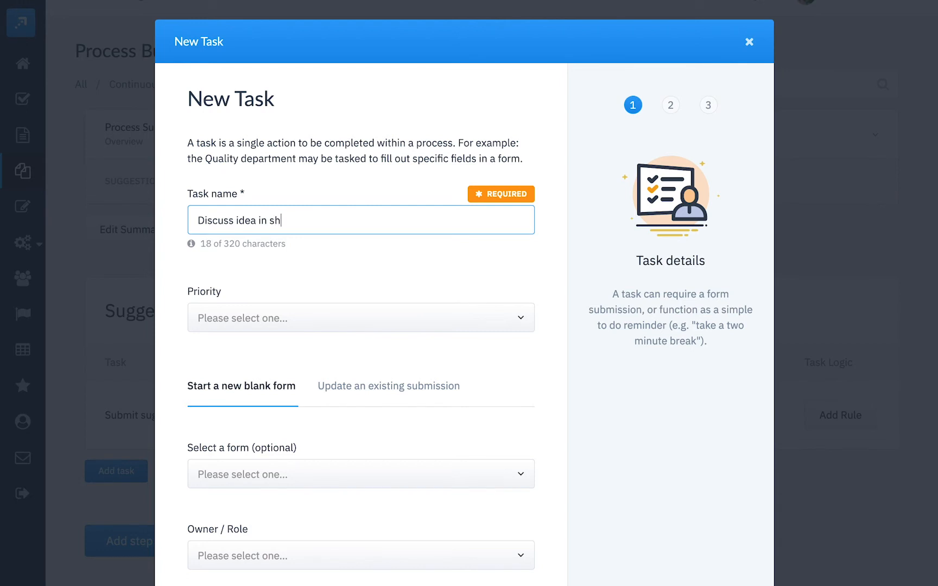
pyautogui.write('ift meeting')
pyautogui.scroll(-2, 323, 456)
pyautogui.scroll(-2, 325, 458)
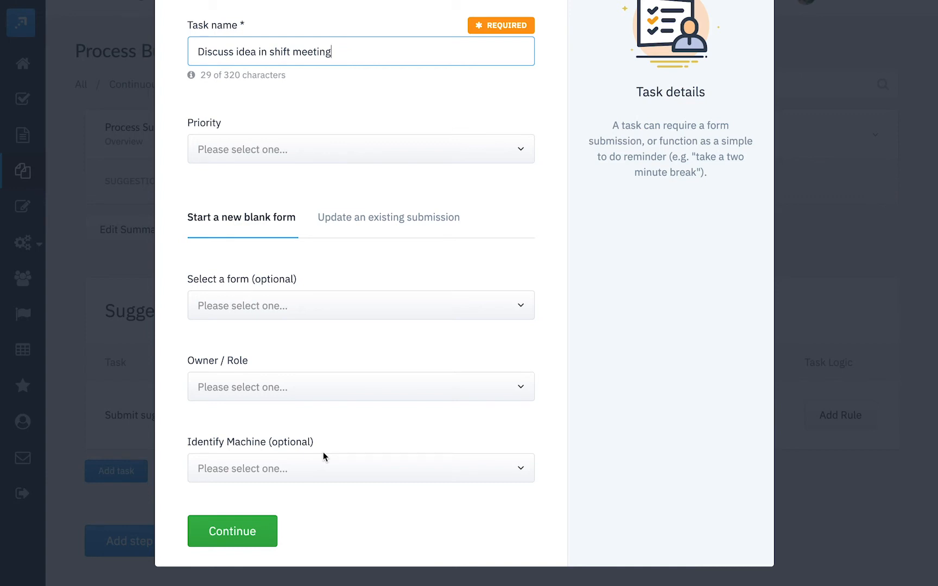
pyautogui.click(243, 537)
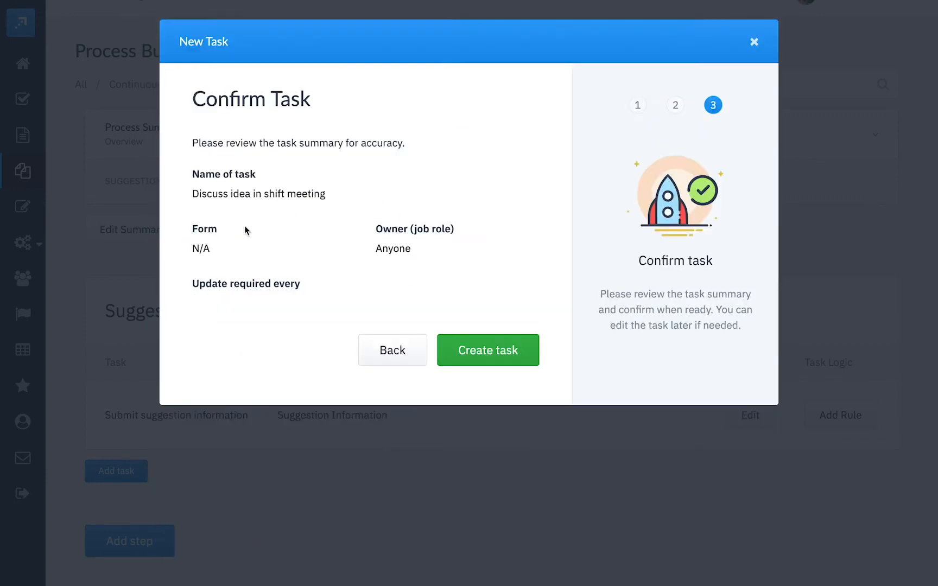
pyautogui.click(494, 361)
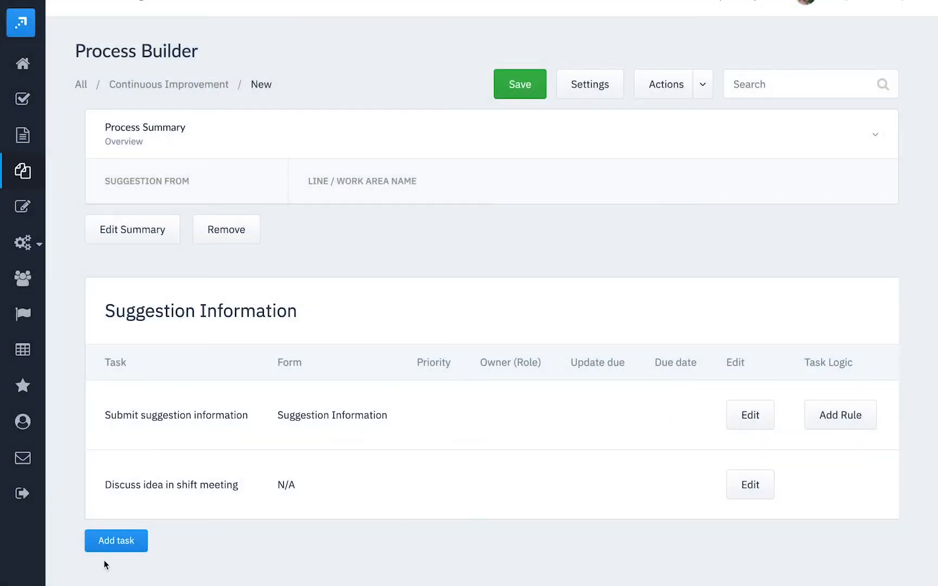
# - Add a second process step named "Supervisor Review"
pyautogui.scroll(-1, 217, 505)
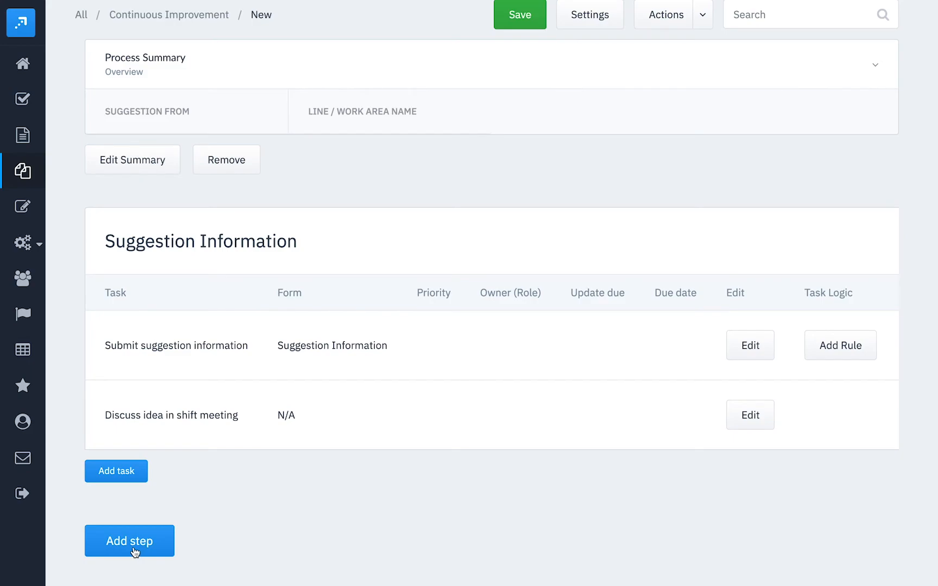
pyautogui.click(132, 544)
pyautogui.click(313, 175)
pyautogui.write('Supervisor Review')
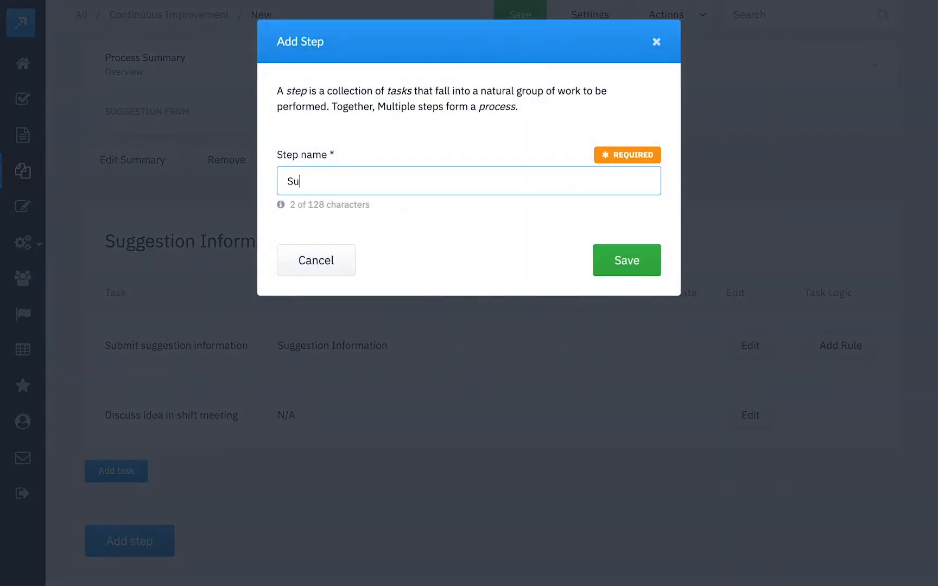
pyautogui.click(627, 260)
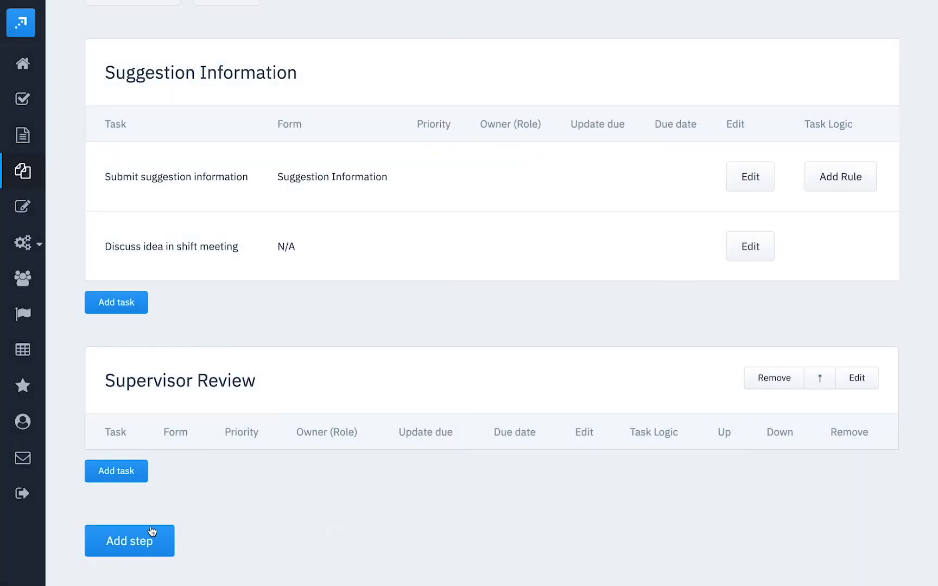
# - Start a new task in the Supervisor Review step and name it "Review Suggestion"
pyautogui.click(132, 475)
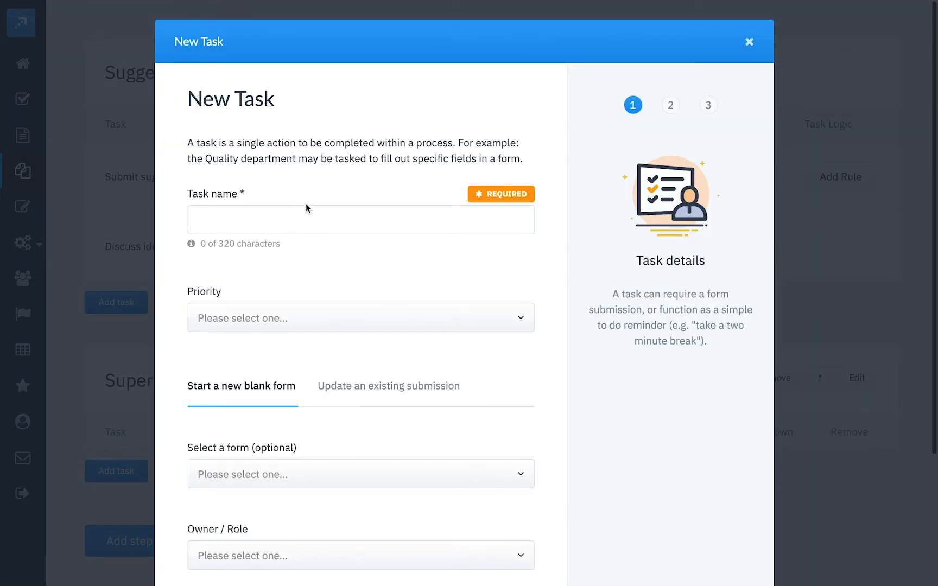
pyautogui.click(296, 219)
pyautogui.write('Review Suggestion')
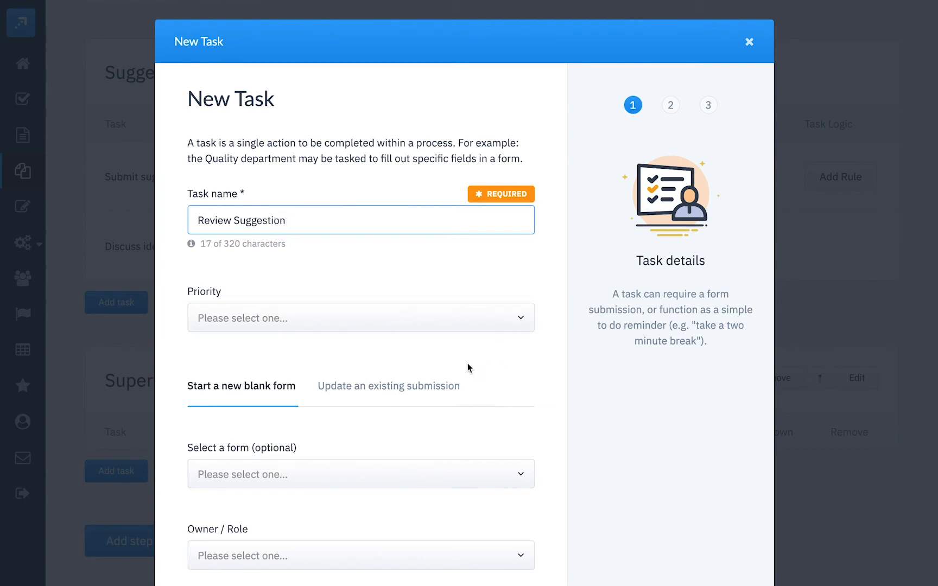
# - Make the task update the existing Suggestion Information submission instead of starting a blank form
pyautogui.scroll(-2, 468, 363)
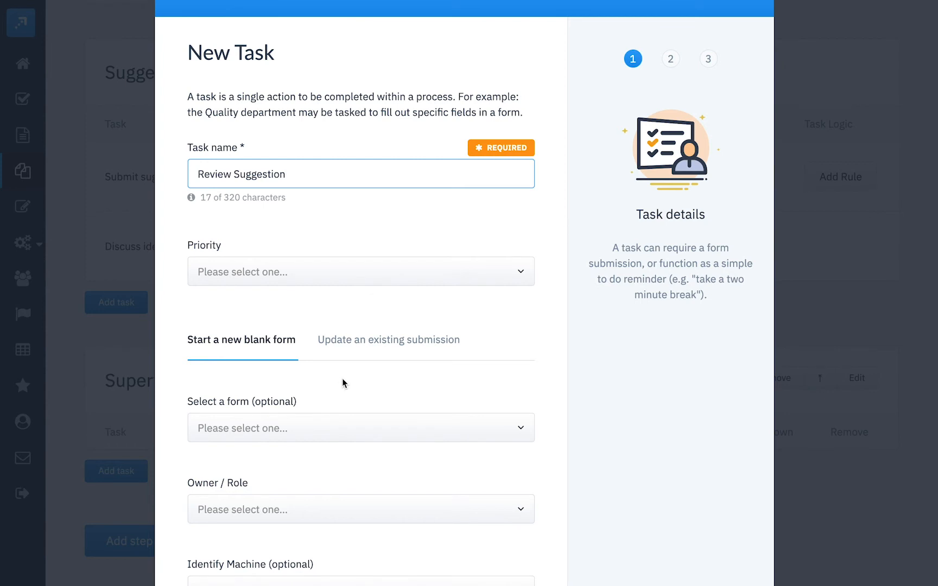
pyautogui.click(339, 343)
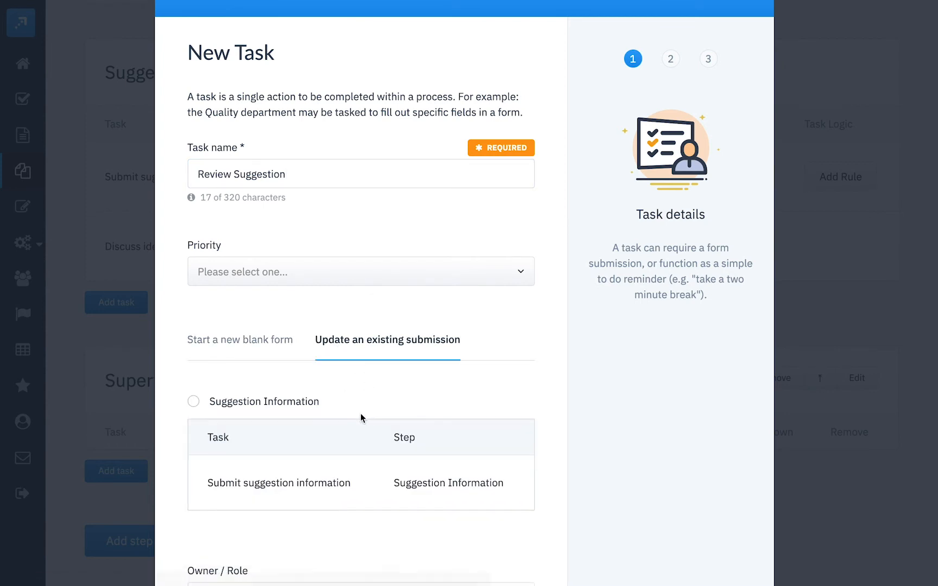
pyautogui.scroll(-3, 357, 412)
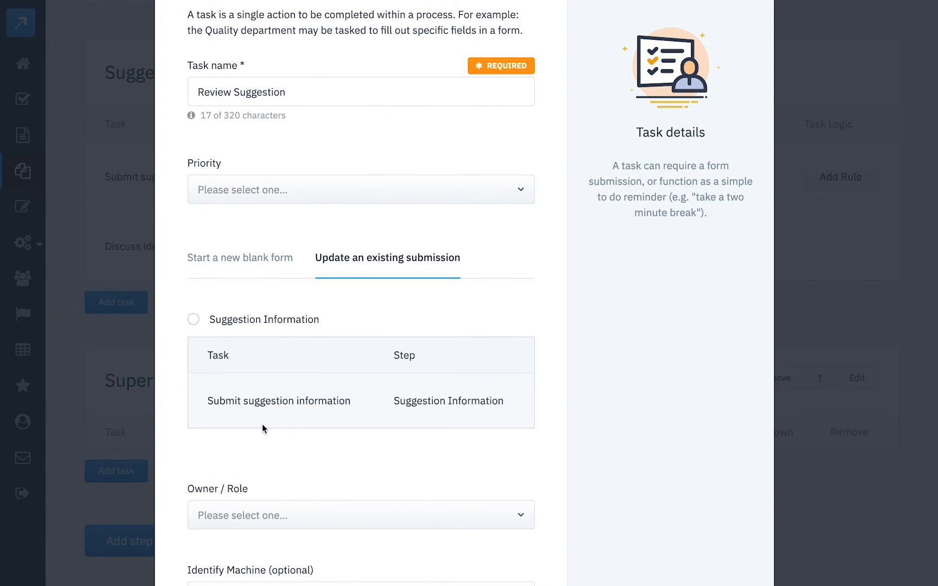
pyautogui.click(191, 321)
# - Assign the task to the Supervisor role and proceed to choosing its form fields
pyautogui.scroll(-3, 323, 434)
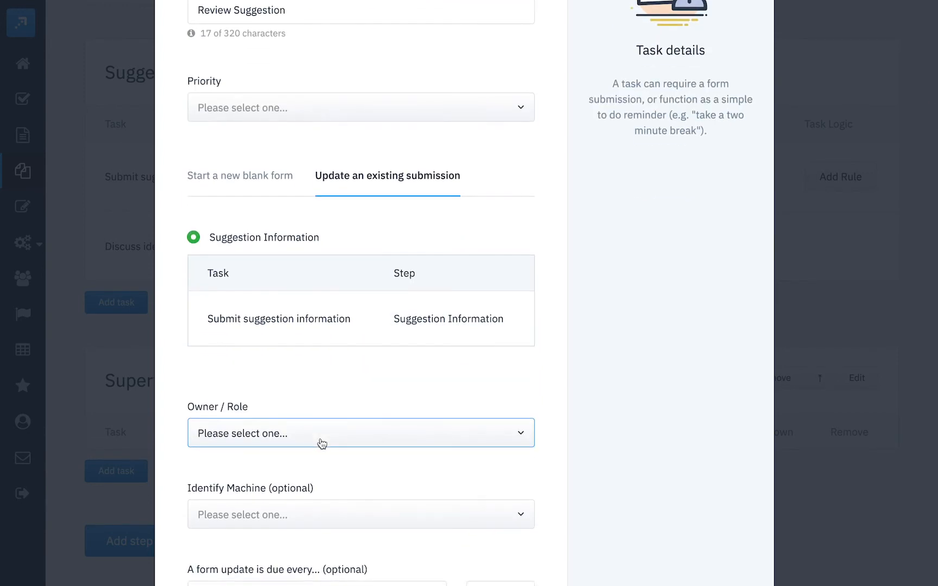
pyautogui.click(281, 438)
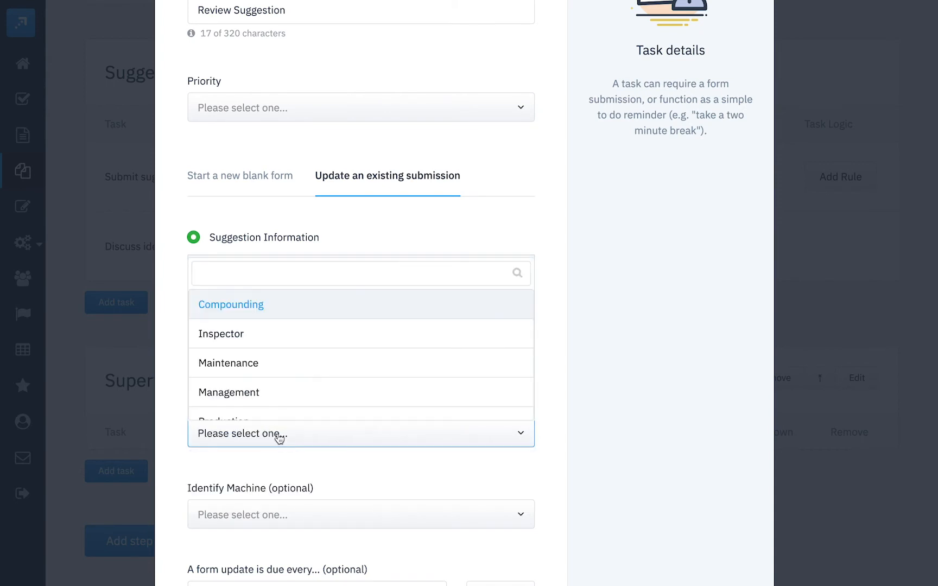
pyautogui.write('super')
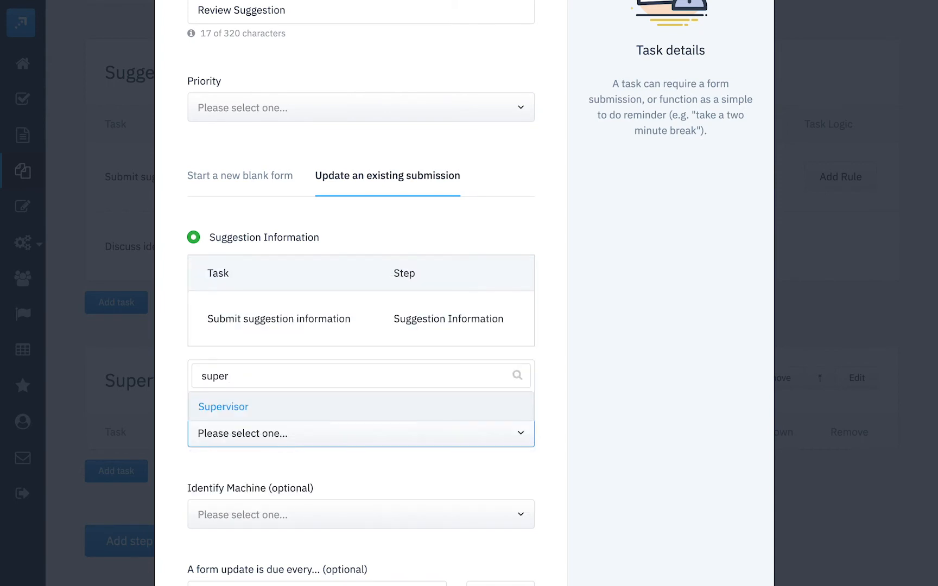
pyautogui.click(249, 413)
pyautogui.scroll(-5, 399, 399)
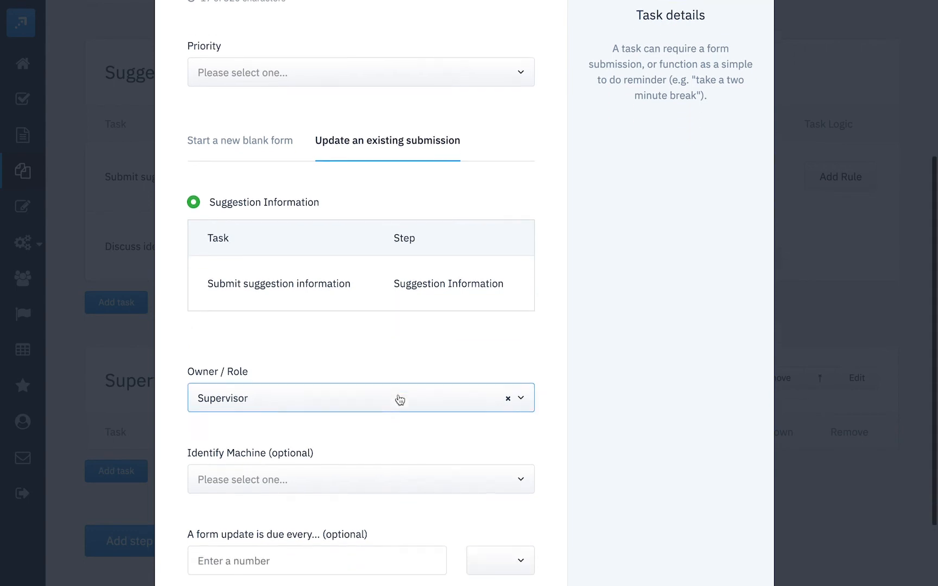
pyautogui.click(244, 530)
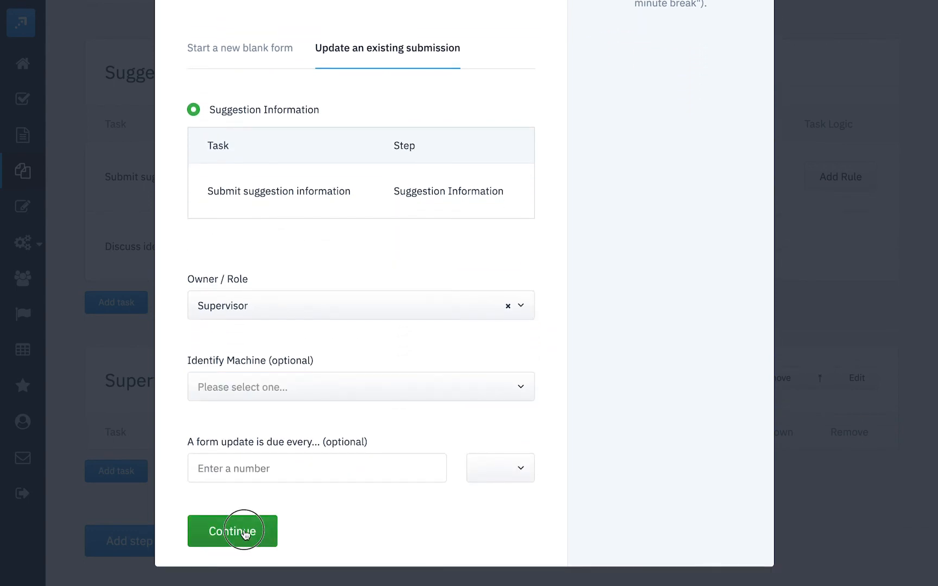
# - Require the Supervisor, Supervisor comments and Would you like to implement this suggestion? fields and create the task
pyautogui.scroll(-7, 329, 388)
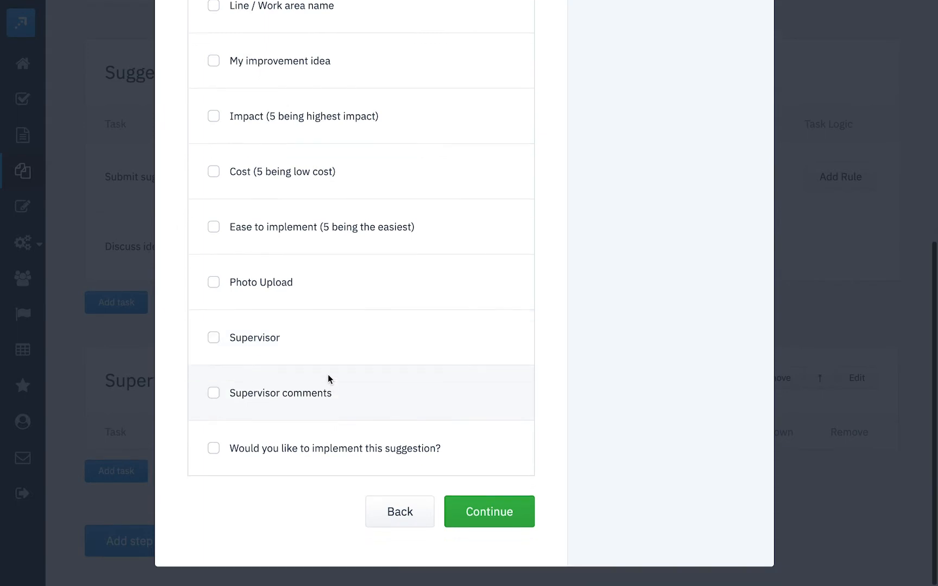
pyautogui.click(259, 341)
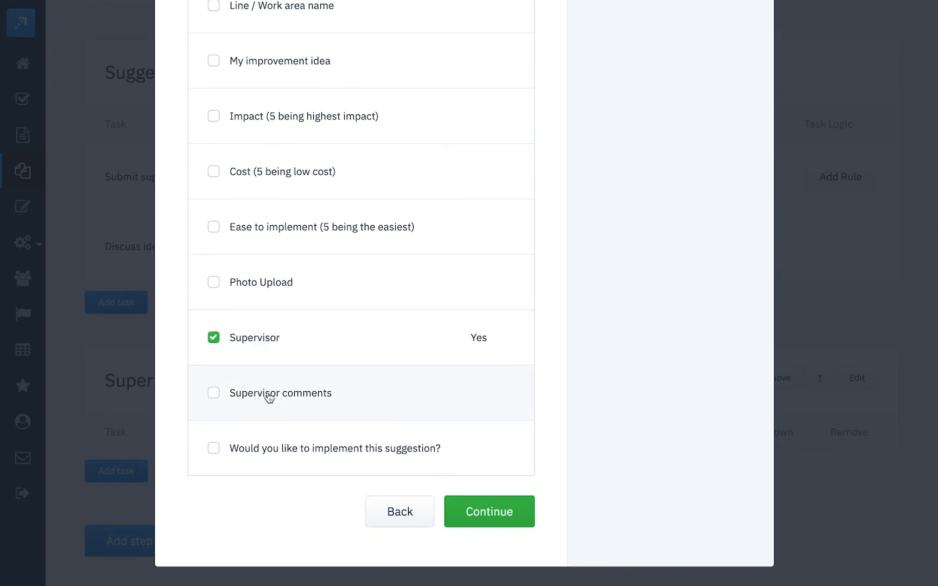
pyautogui.click(269, 398)
pyautogui.click(286, 453)
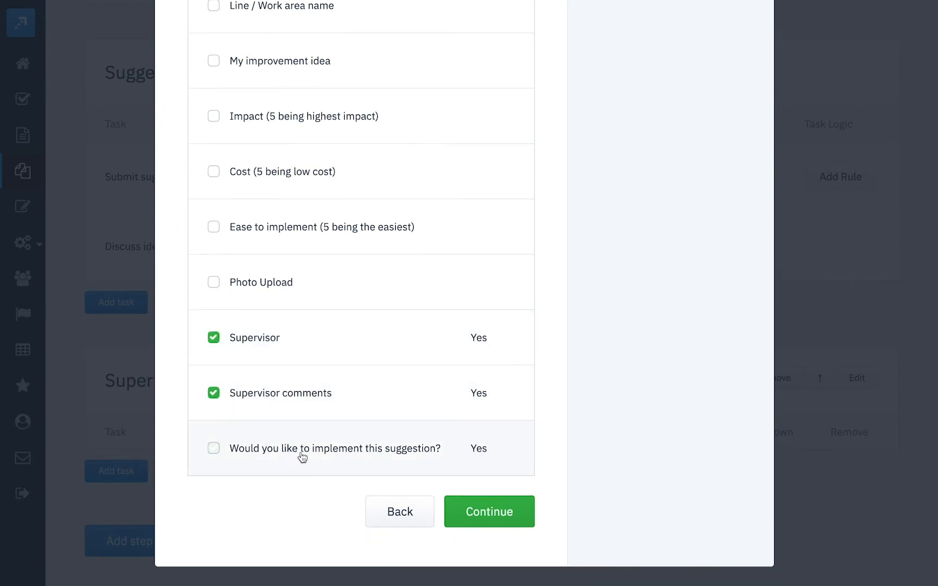
pyautogui.click(512, 518)
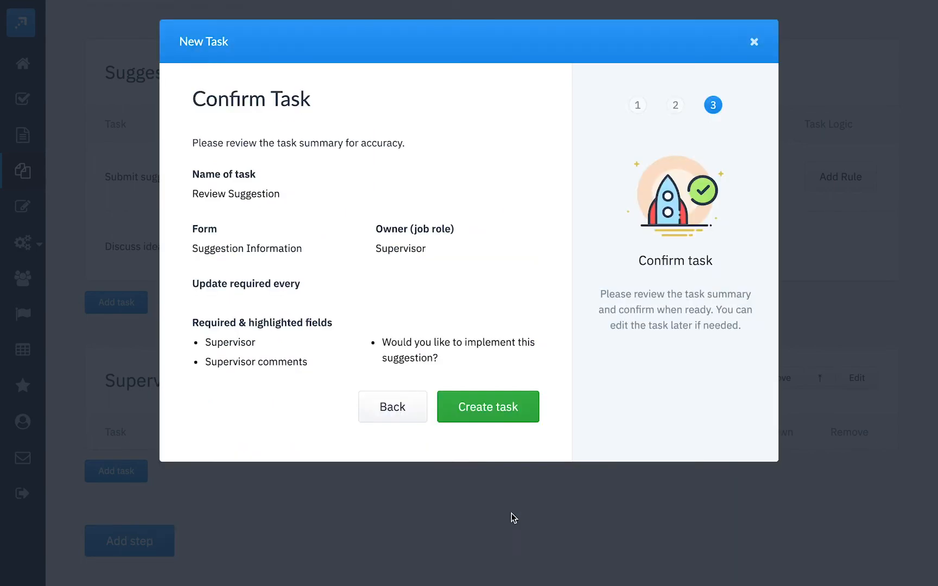
pyautogui.click(499, 413)
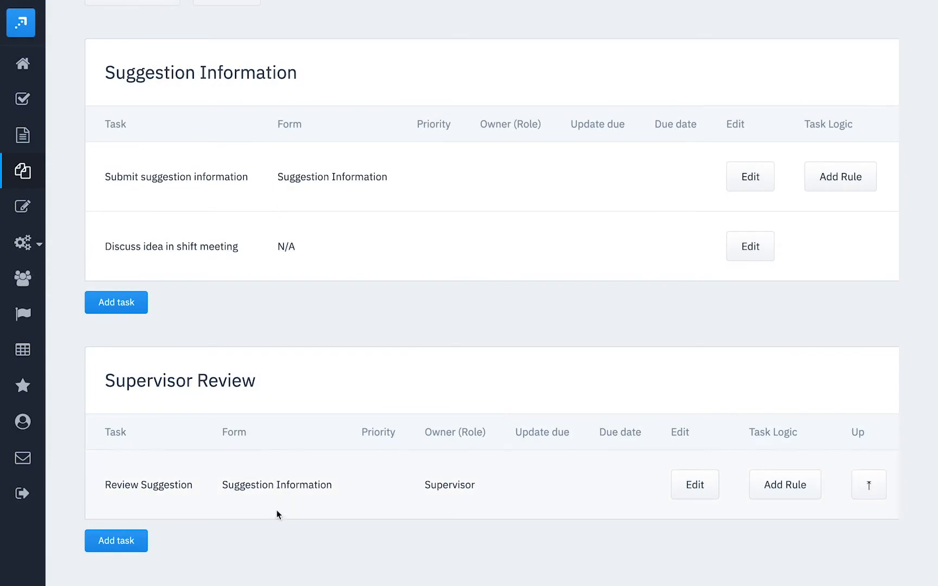
# - Save the finished suggestion process template
pyautogui.scroll(-2, 254, 514)
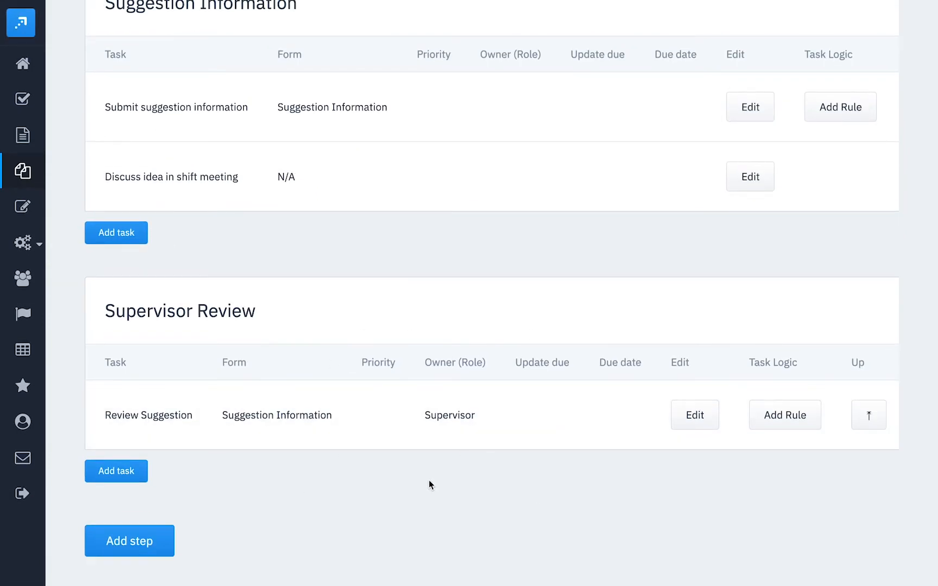
pyautogui.scroll(6, 427, 479)
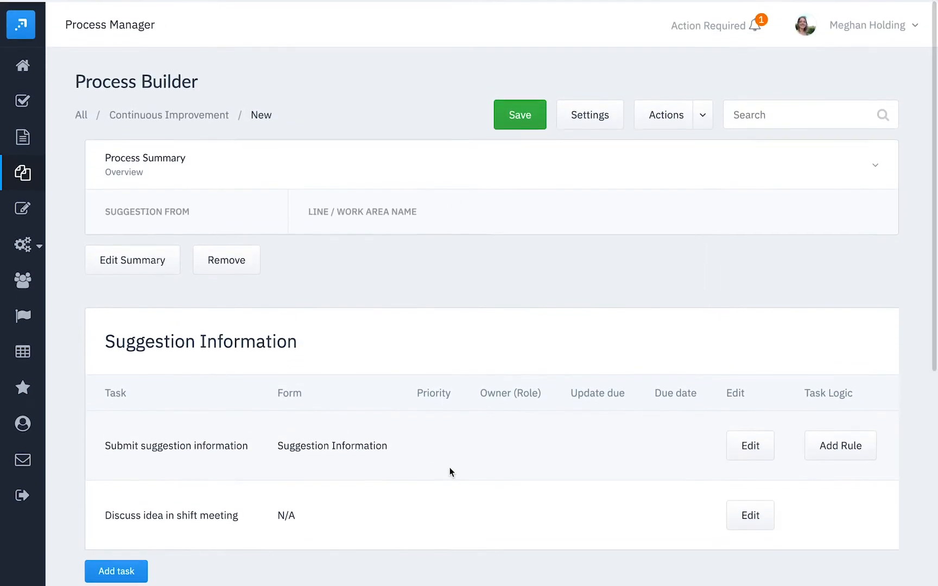
pyautogui.click(508, 110)
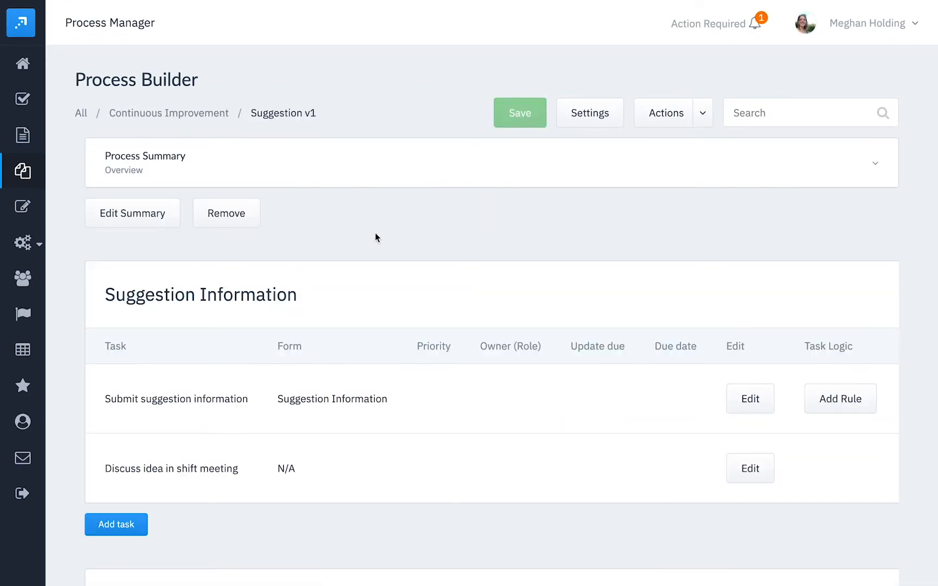
# - Start a new live process in the Continuous Improvement category using the Suggestion template
pyautogui.moveTo(31, 186)
pyautogui.click(60, 69)
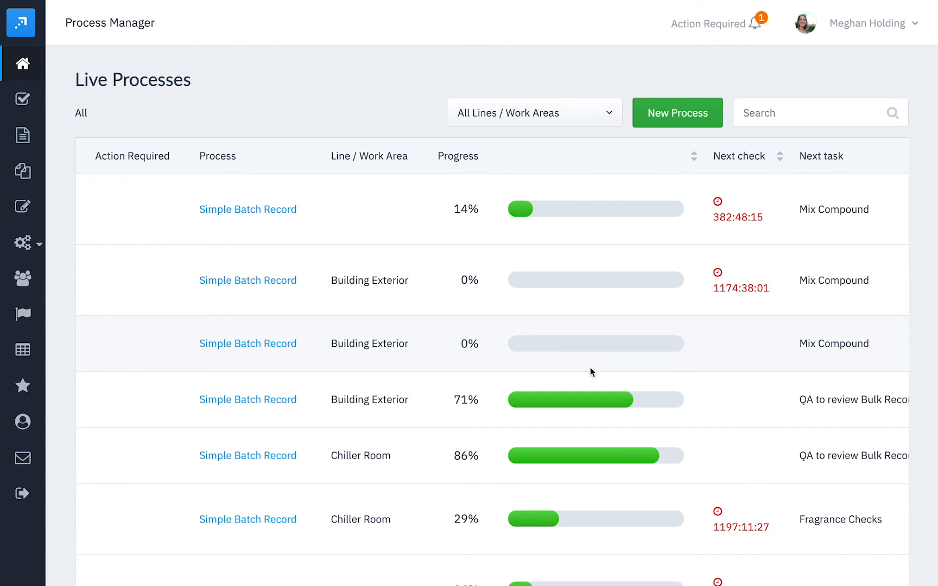
pyautogui.click(687, 112)
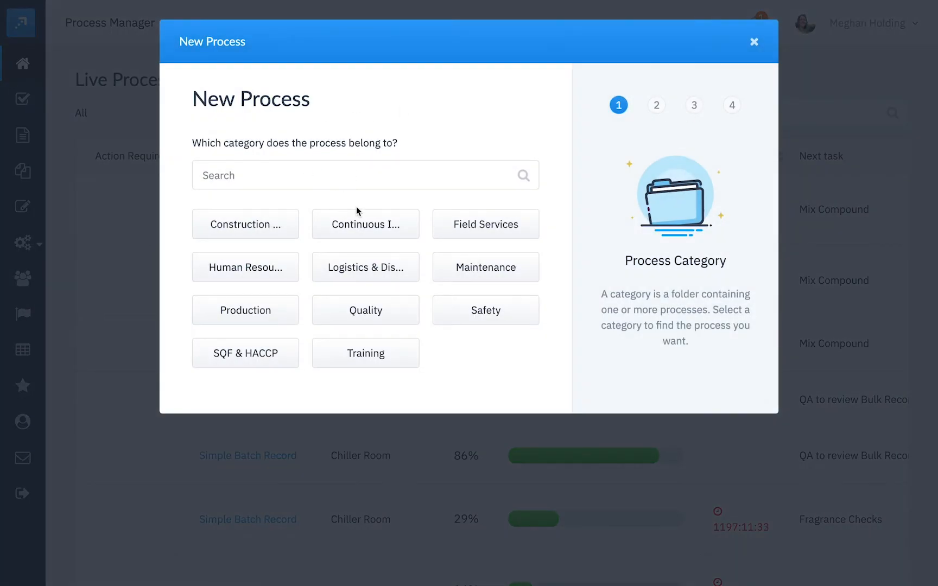
pyautogui.click(382, 232)
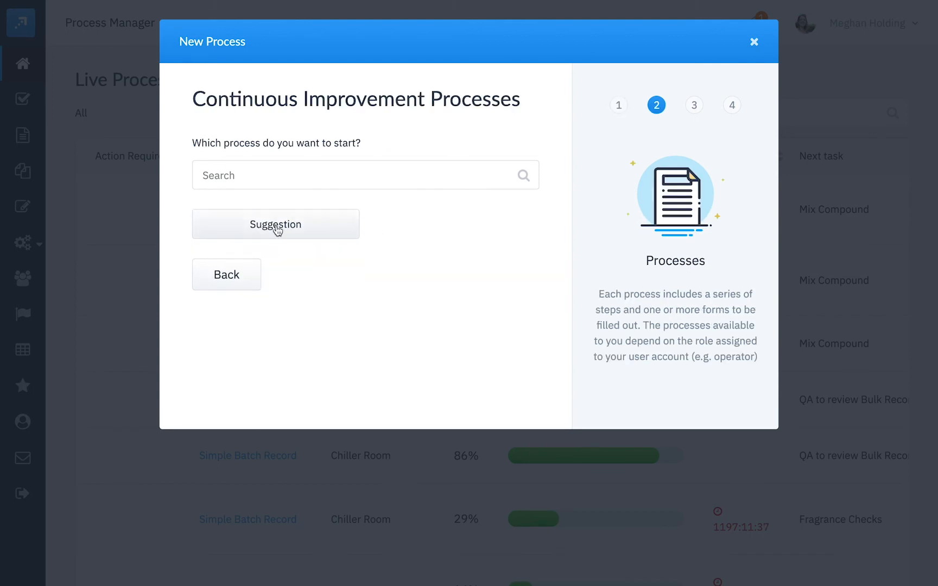
pyautogui.click(276, 225)
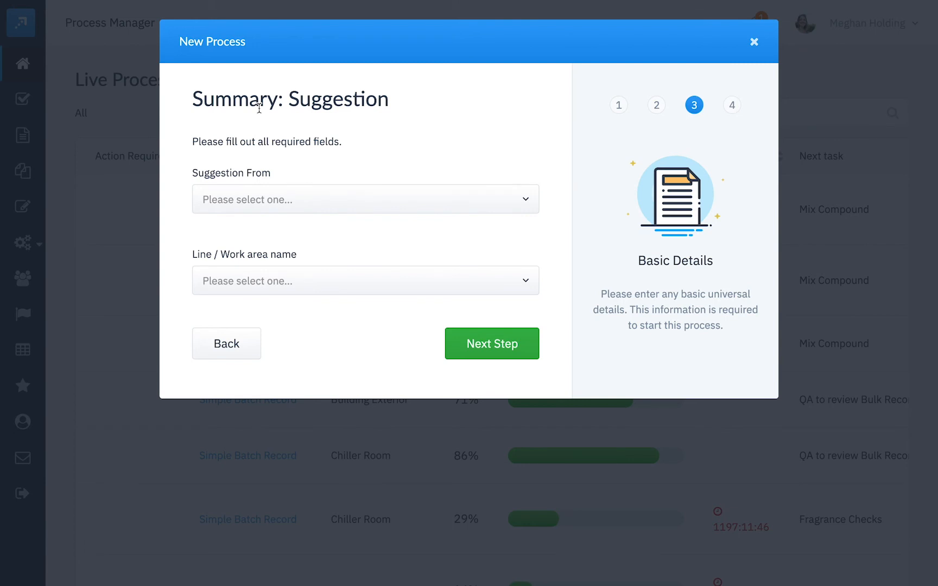
# - Fill in the process summary with the suggesting employee's name in Suggestion From and M2 as the Line / Work area name
pyautogui.click(226, 208)
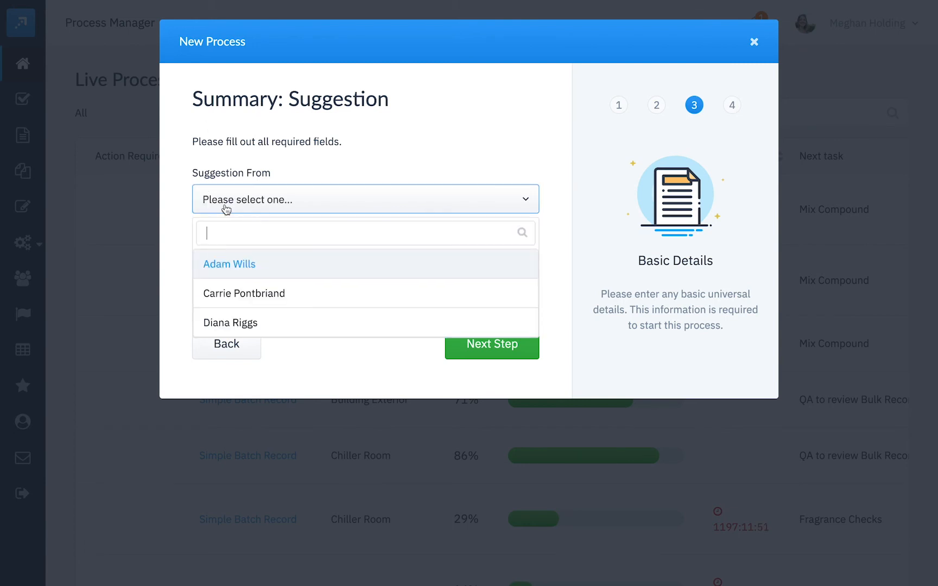
pyautogui.write('tam')
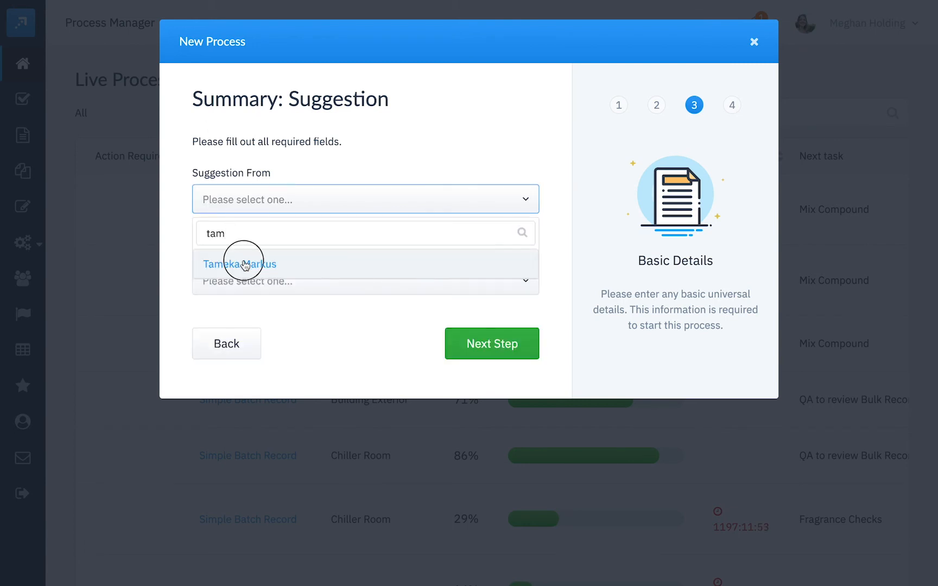
pyautogui.click(245, 265)
pyautogui.click(264, 290)
pyautogui.scroll(-5, 279, 440)
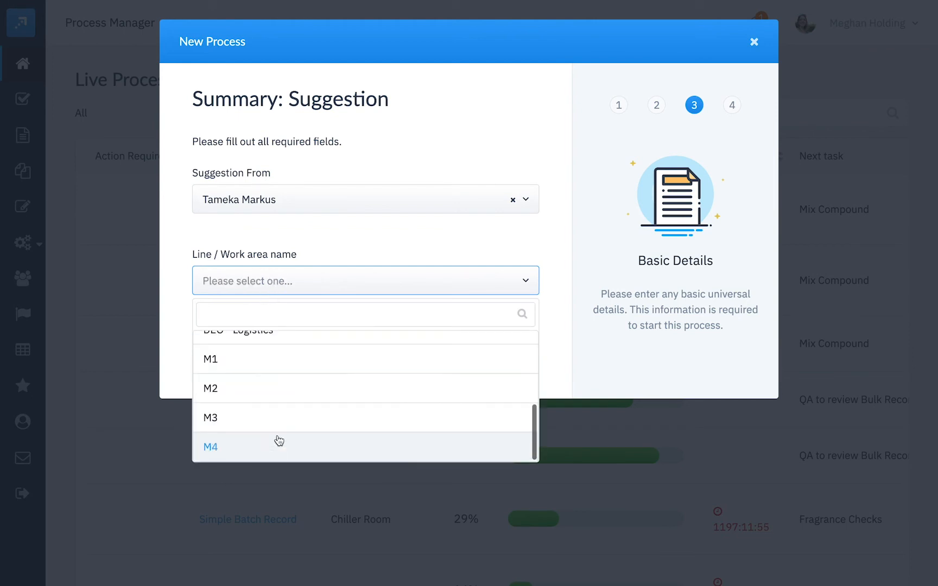
pyautogui.click(211, 388)
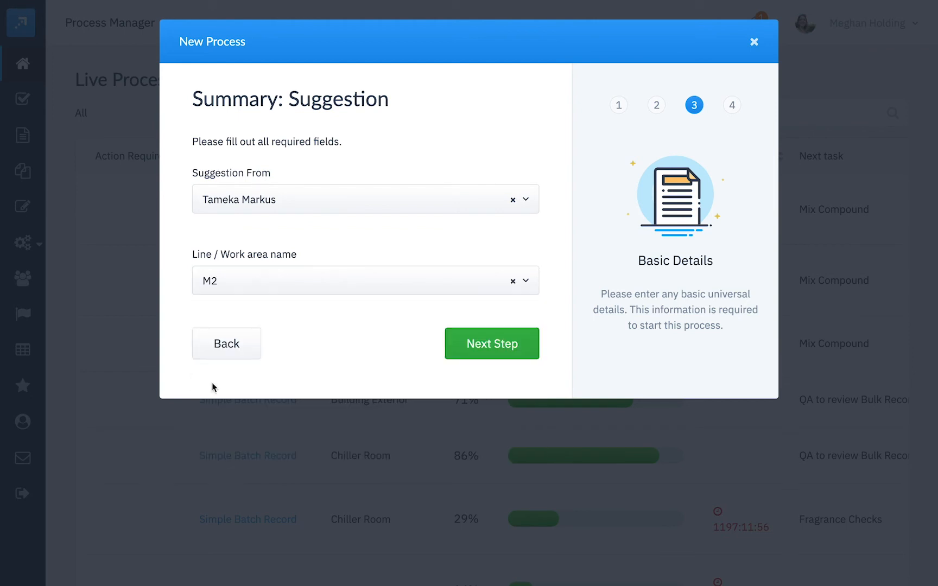
# - Proceed to the confirmation stage, expand the process summary for review and launch the Suggestion process
pyautogui.click(487, 342)
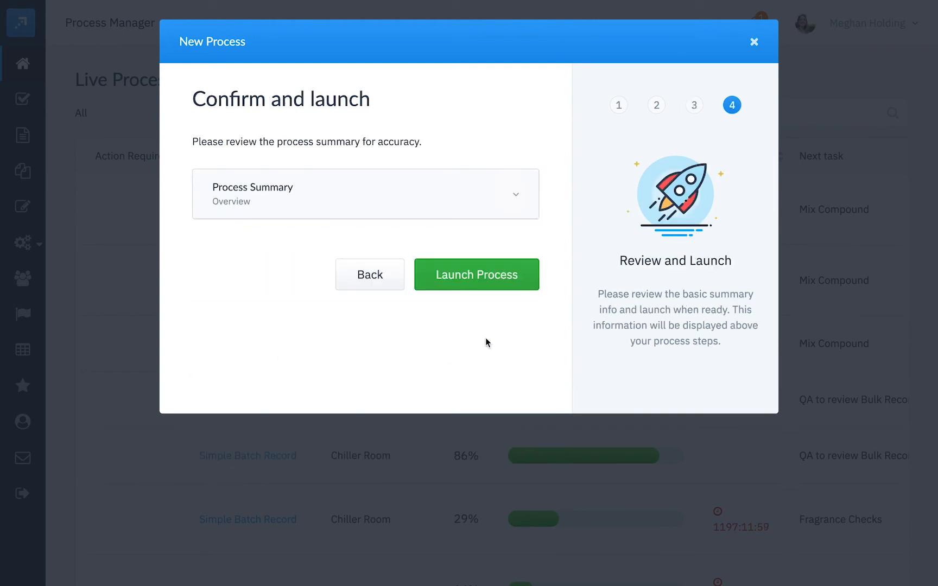
pyautogui.click(413, 203)
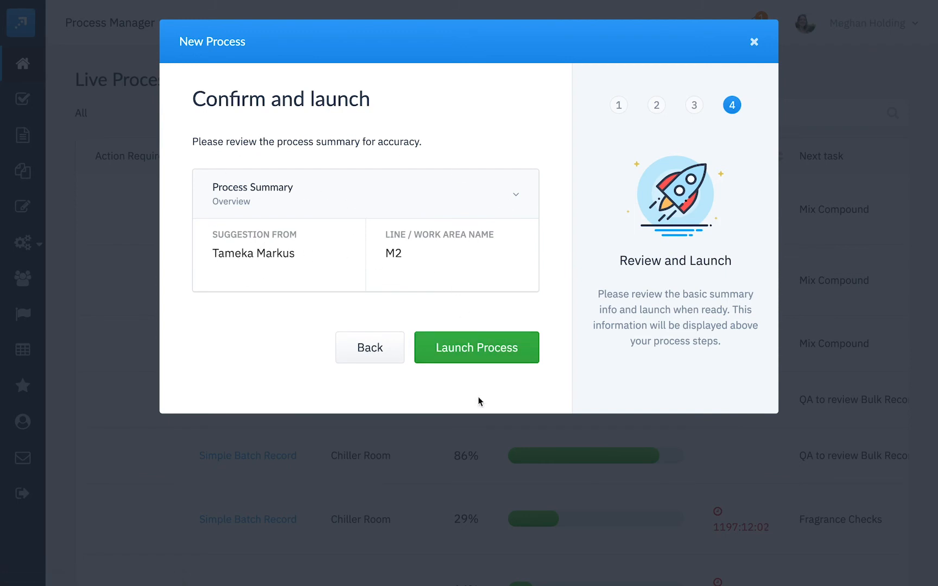
pyautogui.click(491, 351)
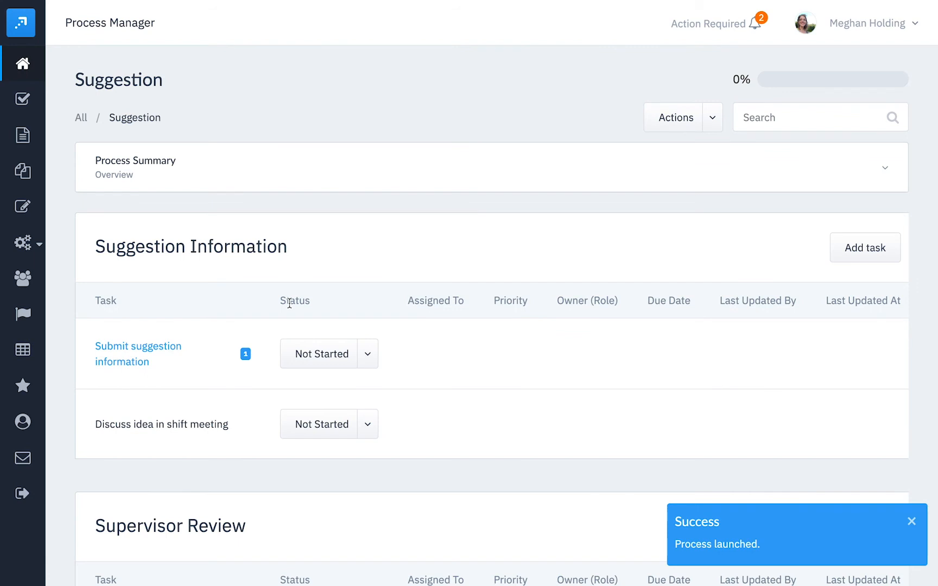
# - Open the Submit suggestion information task from the Suggestion Information step of the launched process
pyautogui.scroll(-3, 289, 304)
pyautogui.scroll(3, 290, 303)
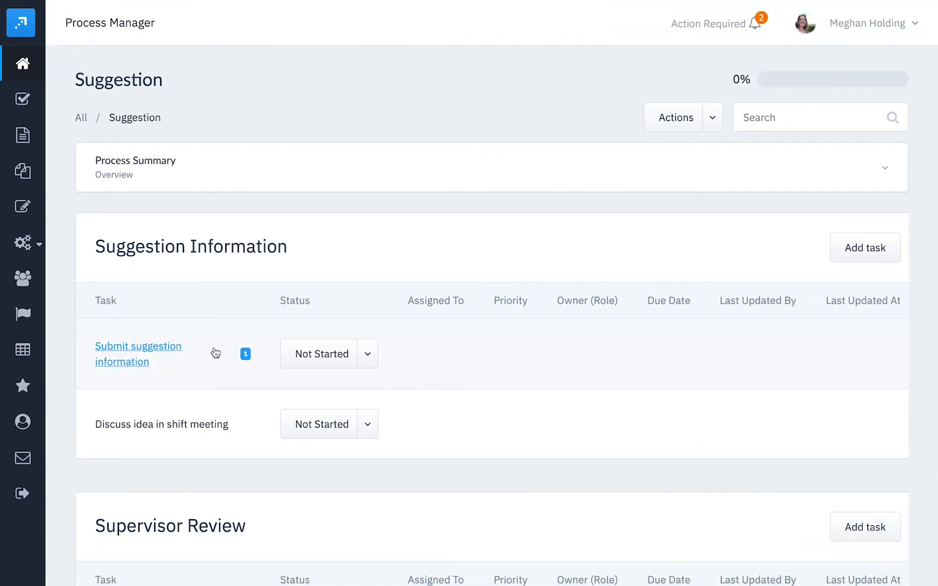
pyautogui.scroll(-3, 214, 354)
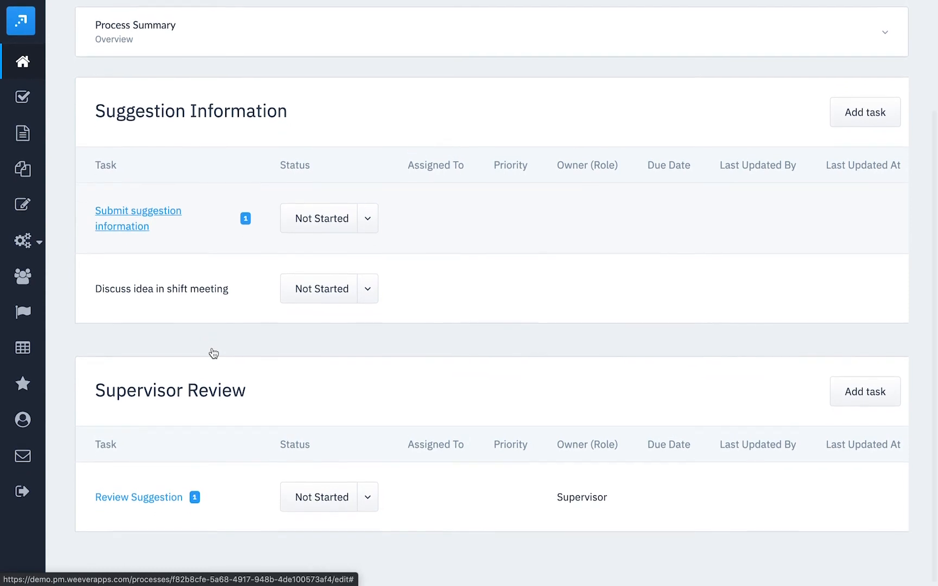
pyautogui.scroll(3, 213, 353)
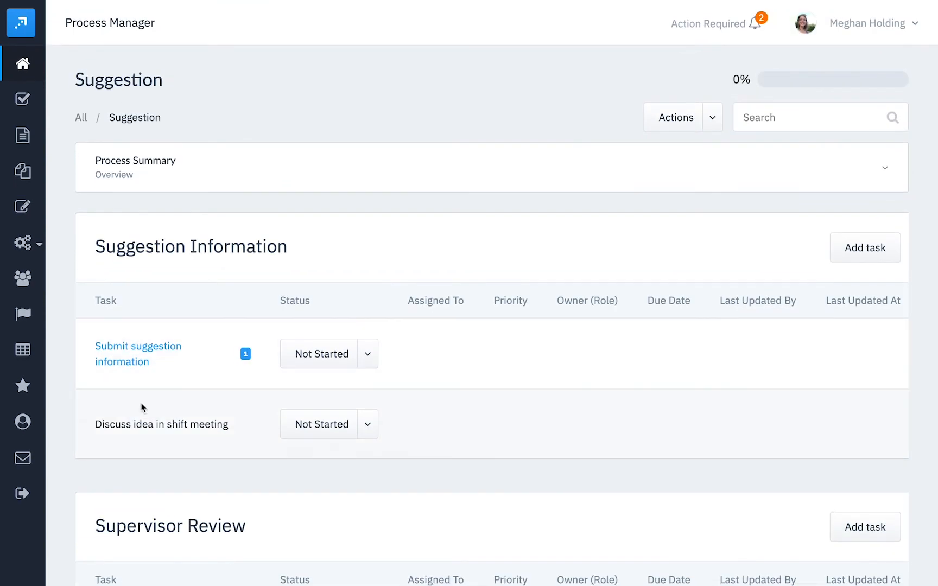
pyautogui.click(123, 363)
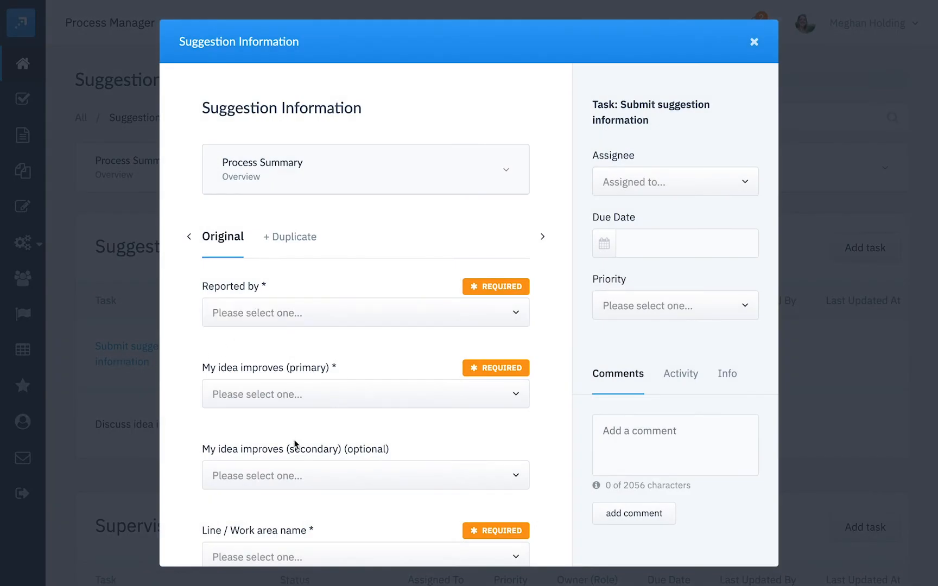
# - Read through the suggestion form's fields, from Reported by down to Photo Upload, checking which ones are required
pyautogui.scroll(-2, 281, 367)
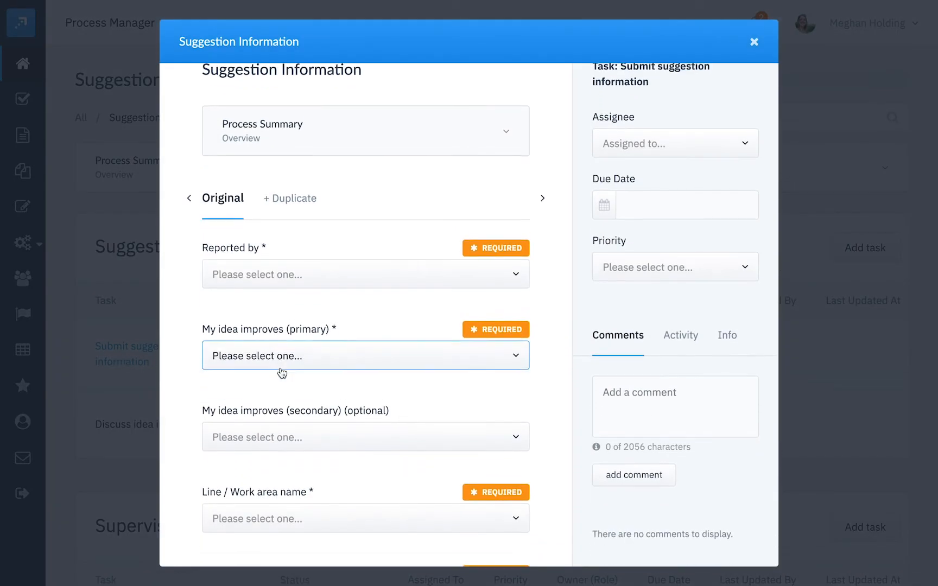
pyautogui.scroll(-1, 280, 367)
pyautogui.scroll(-2, 280, 367)
pyautogui.scroll(-4, 281, 367)
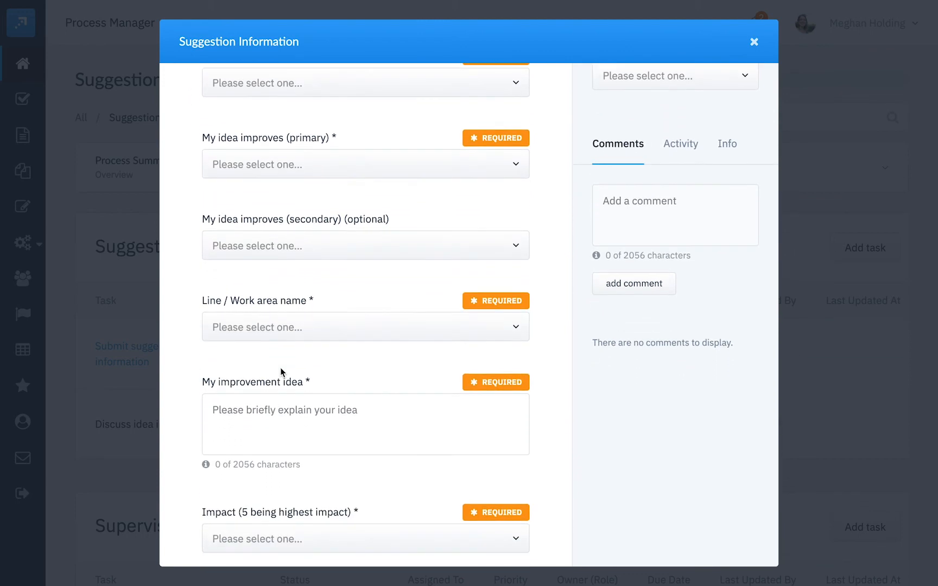
pyautogui.scroll(-5, 280, 368)
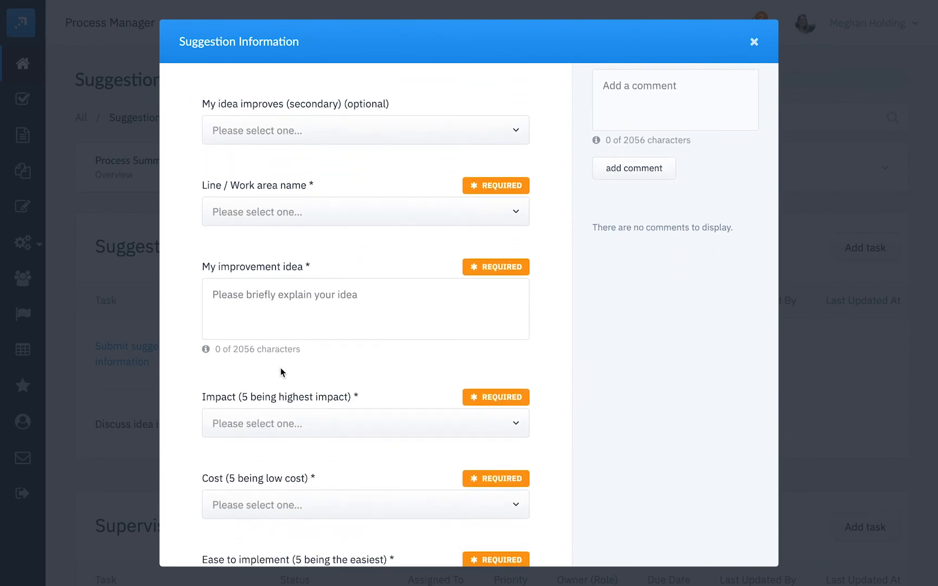
pyautogui.scroll(-2, 281, 372)
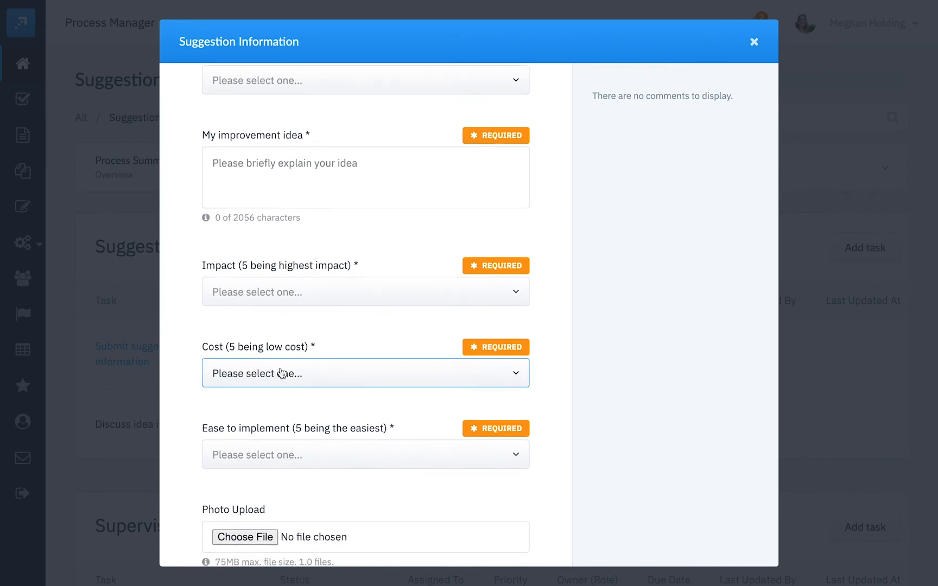
pyautogui.scroll(10, 280, 373)
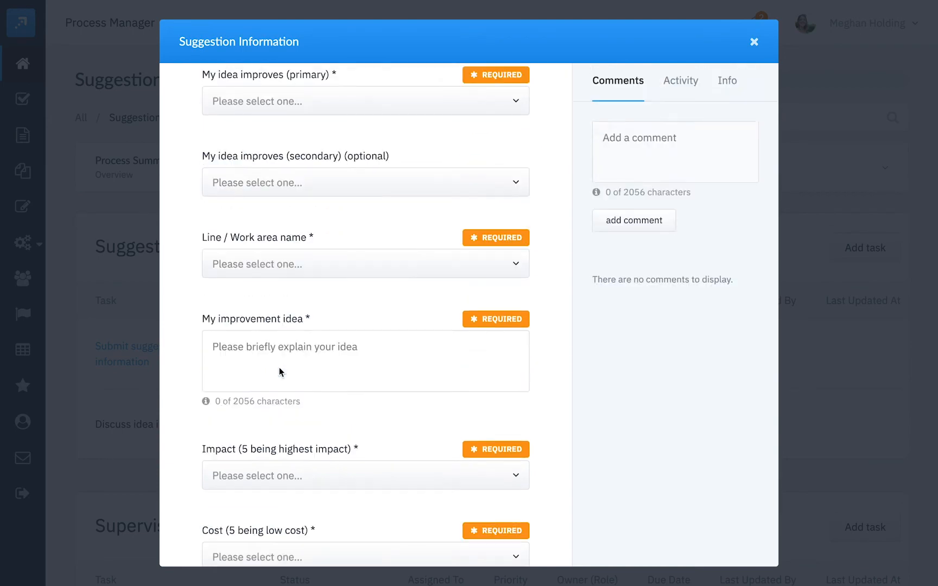
# - Complete the required suggestion fields with a reporter, Cost/Productivity, M2, the different-boxes idea, impact 2 - Saves >$1k, cost 1 - >$1M and ease 1 - > 3 months
pyautogui.click(263, 312)
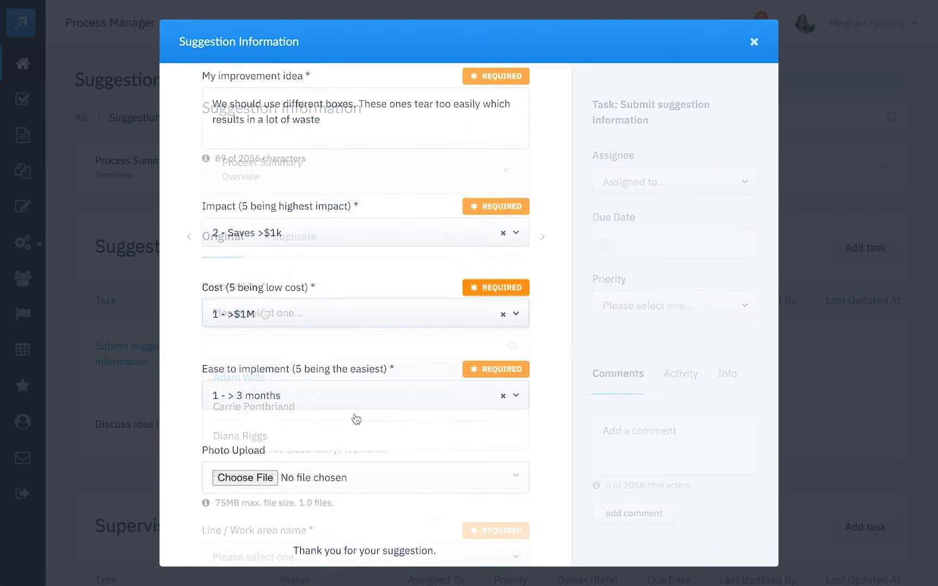
pyautogui.scroll(-7, 354, 413)
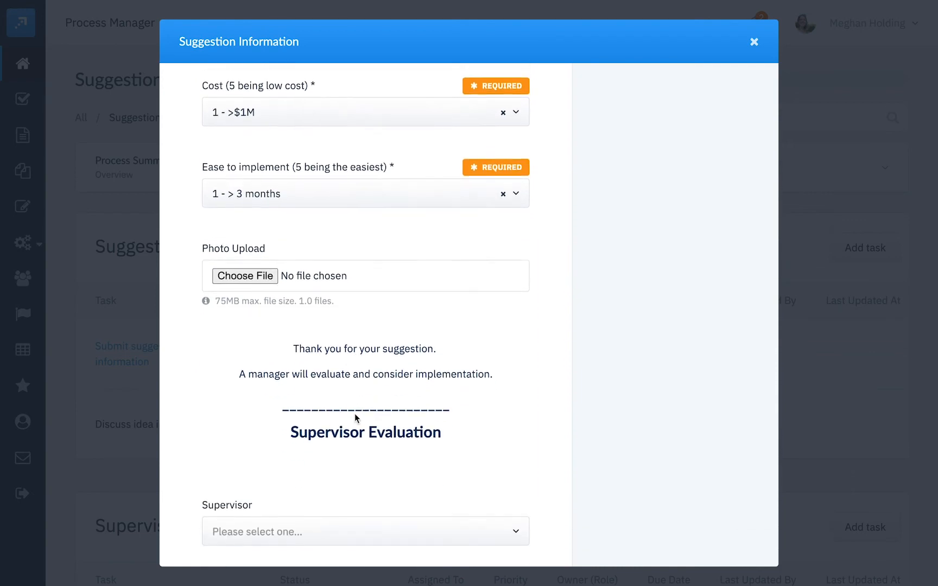
pyautogui.scroll(-8, 355, 413)
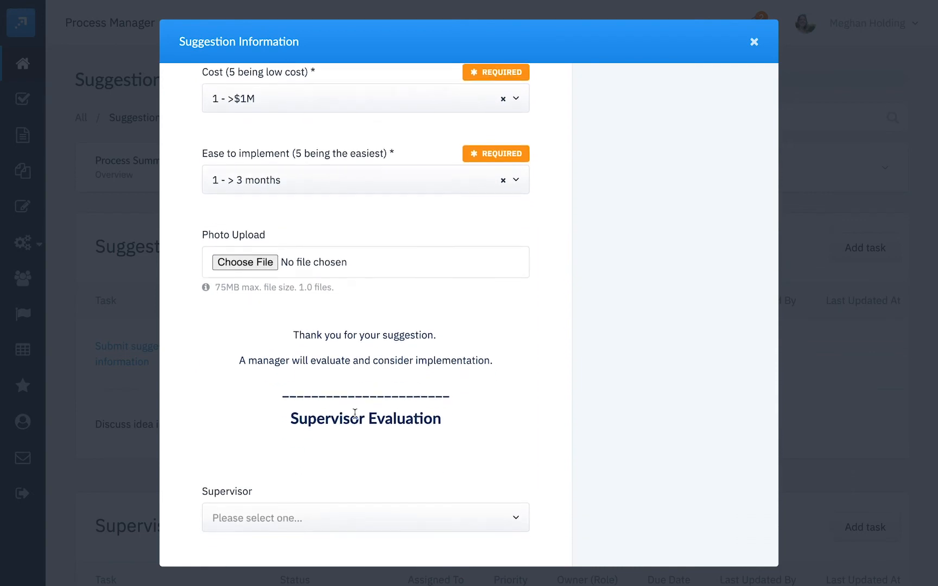
pyautogui.scroll(-3, 354, 413)
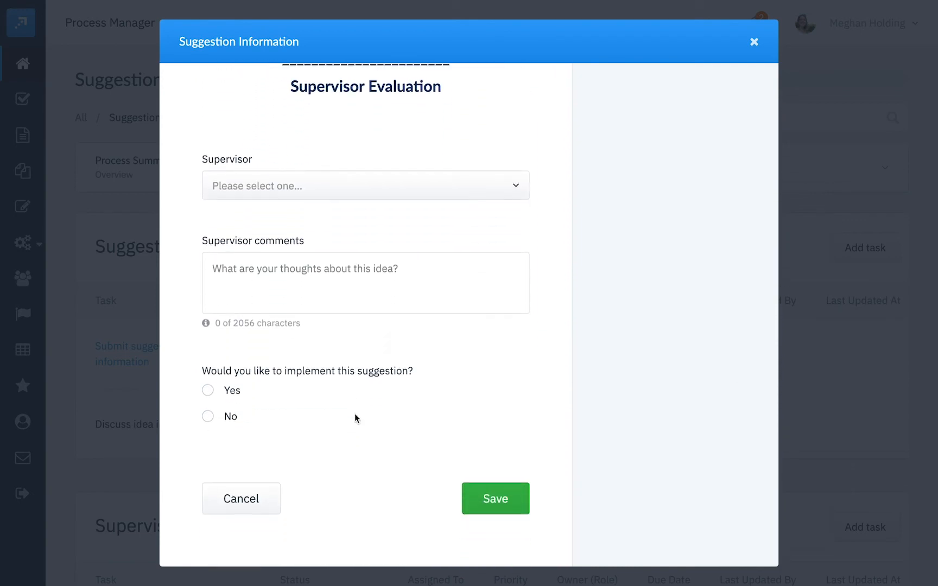
# - Save the suggestion form and mark both Submit suggestion information and Discuss idea in shift meeting as Done
pyautogui.click(509, 502)
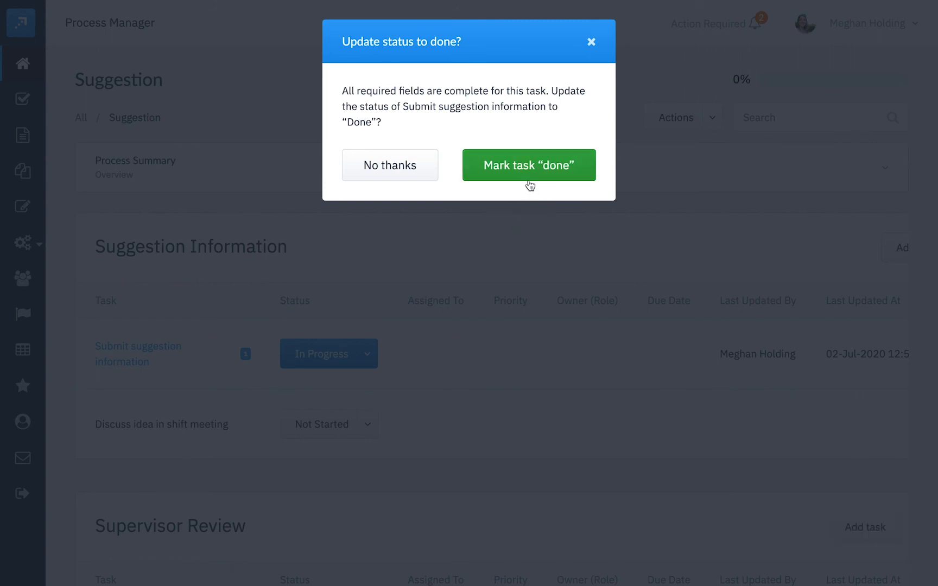
pyautogui.click(510, 166)
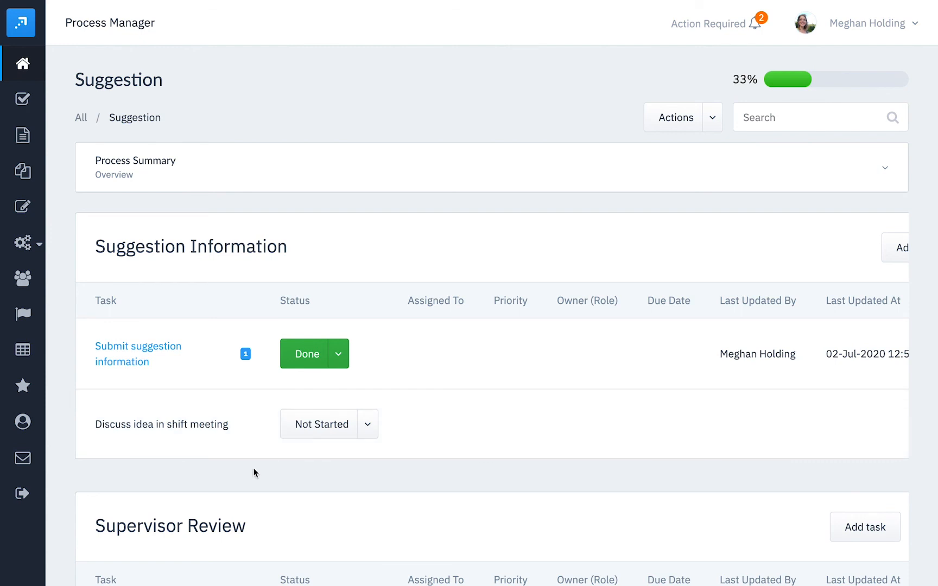
pyautogui.click(367, 428)
pyautogui.click(339, 544)
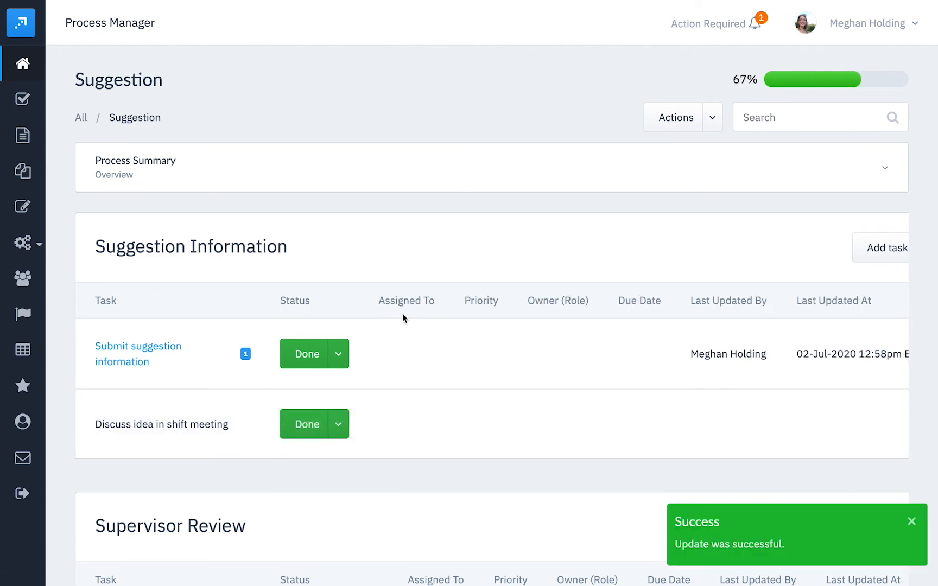
# - In the Review Suggestion task, enter the supervisor's name, comment "I like this idea, but the ROI is too low." and answer No to implementing it
pyautogui.scroll(-3, 403, 315)
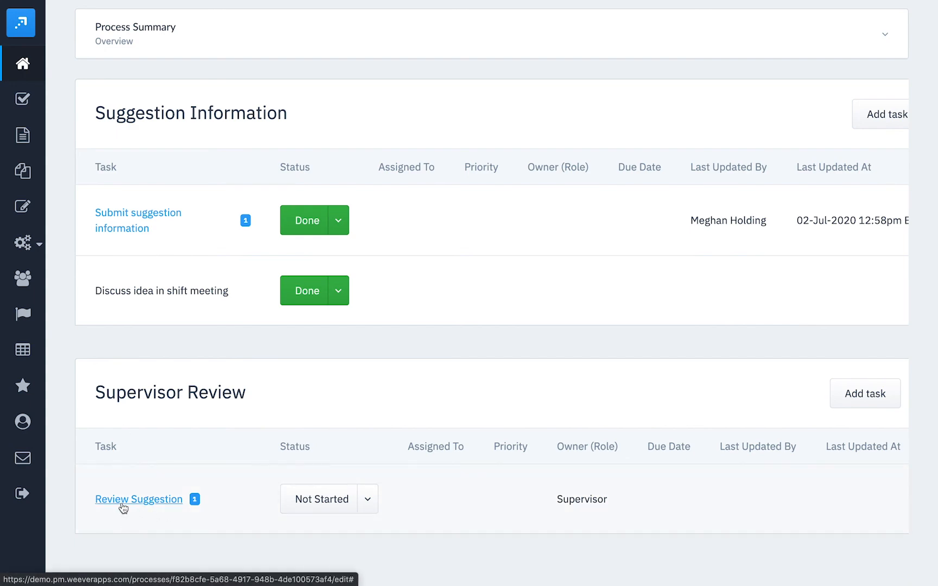
pyautogui.click(122, 503)
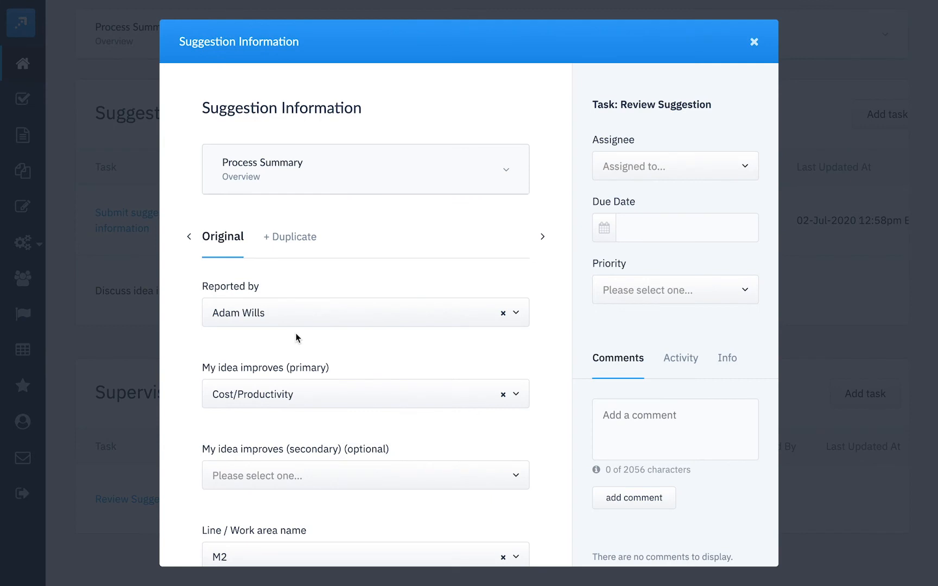
pyautogui.scroll(-5, 296, 333)
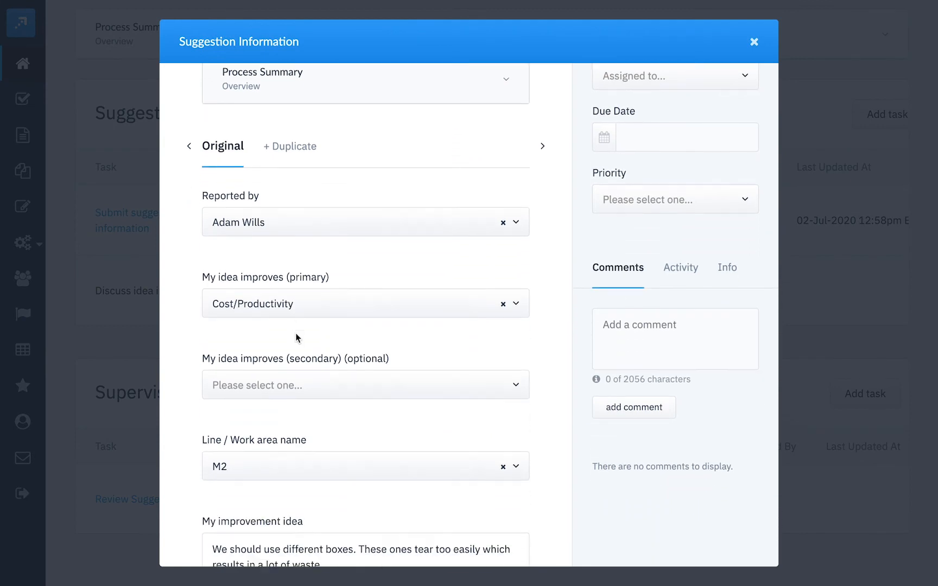
pyautogui.scroll(-9, 296, 337)
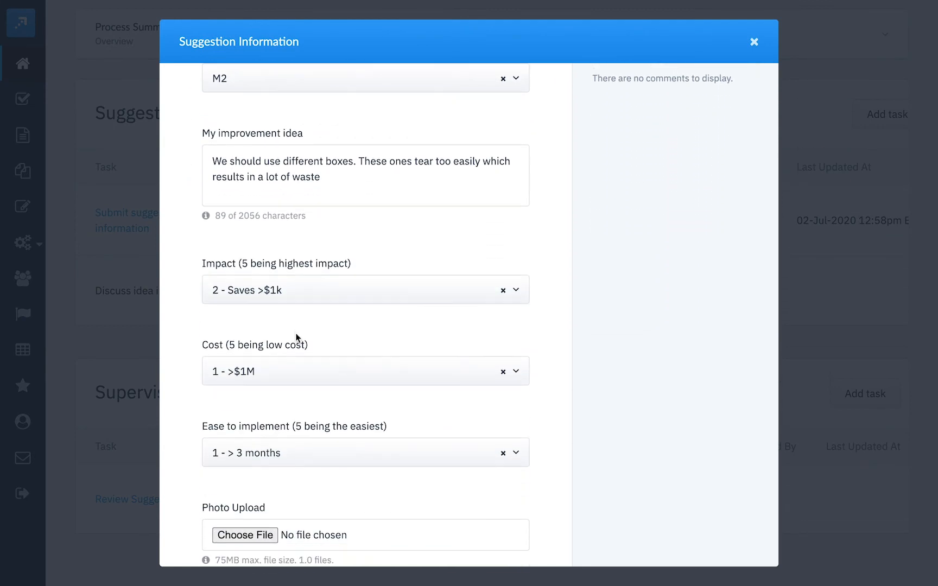
pyautogui.scroll(-6, 296, 333)
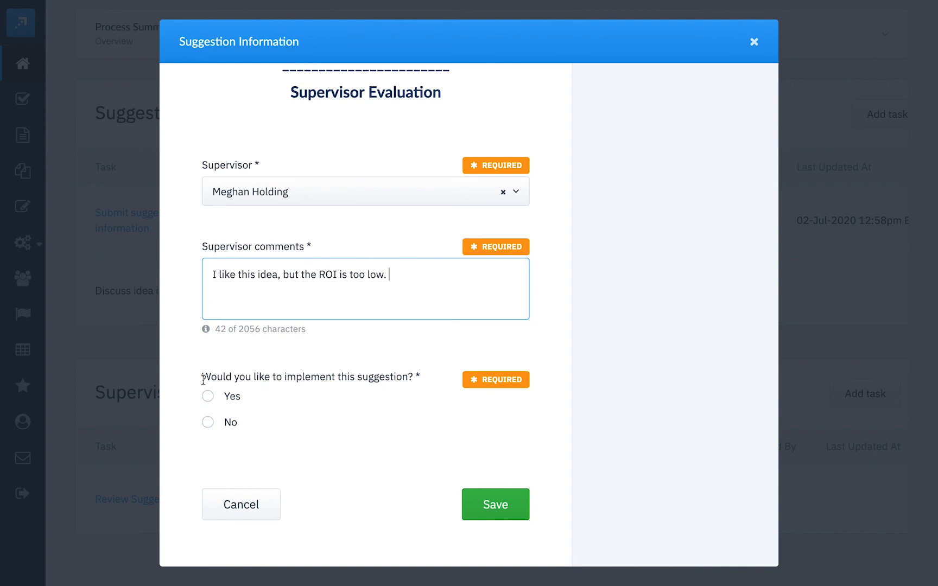
pyautogui.click(208, 423)
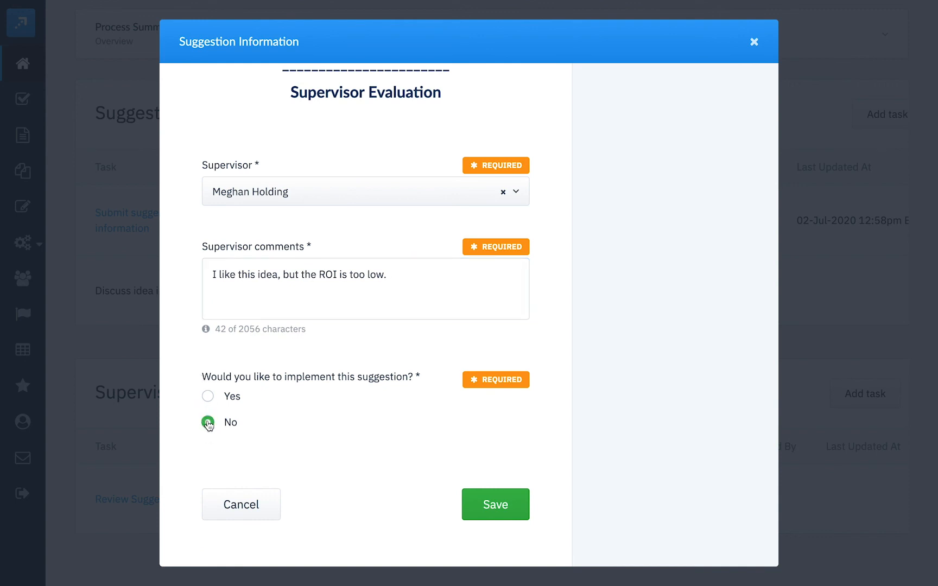
# - Save the supervisor evaluation, mark the Review Suggestion task done and check the process's overall progress
pyautogui.click(494, 505)
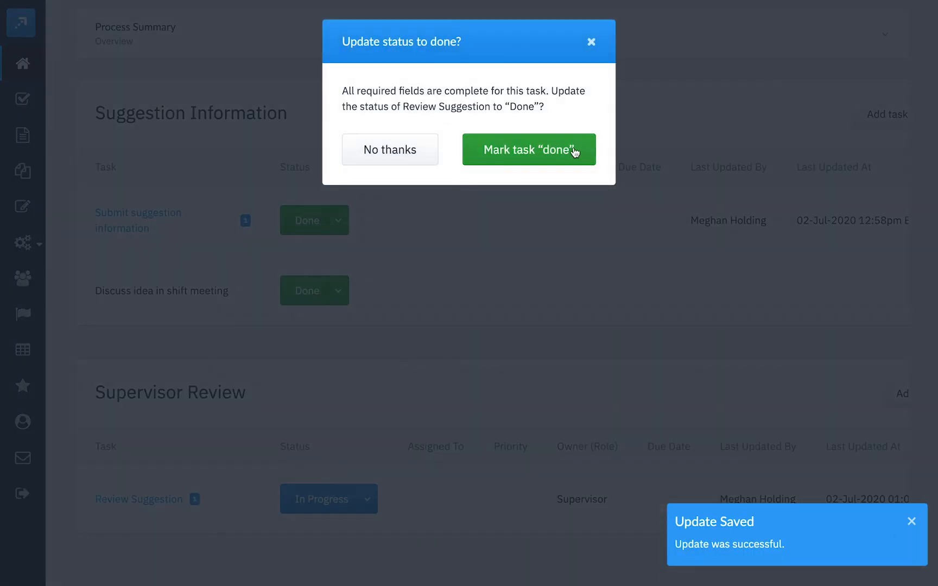
pyautogui.click(574, 150)
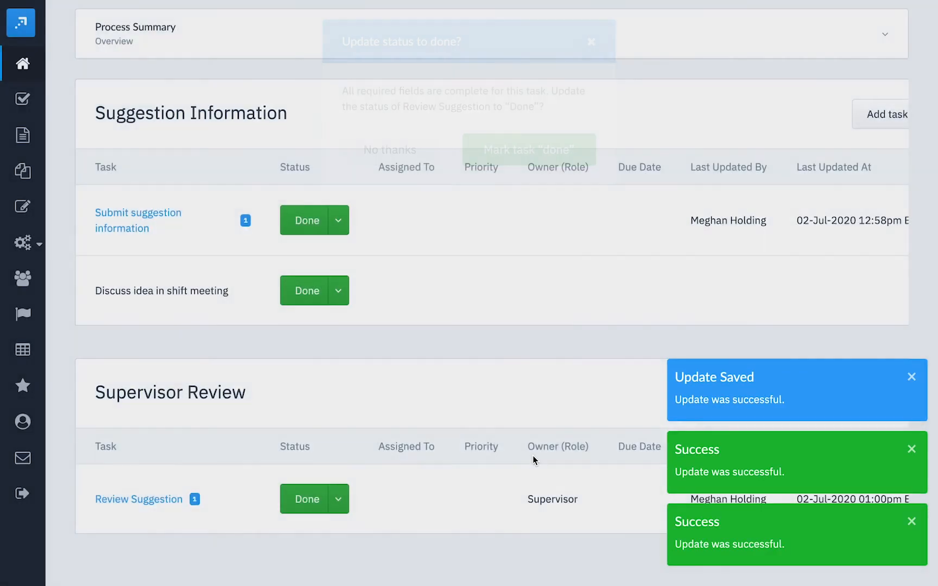
pyautogui.scroll(3, 489, 462)
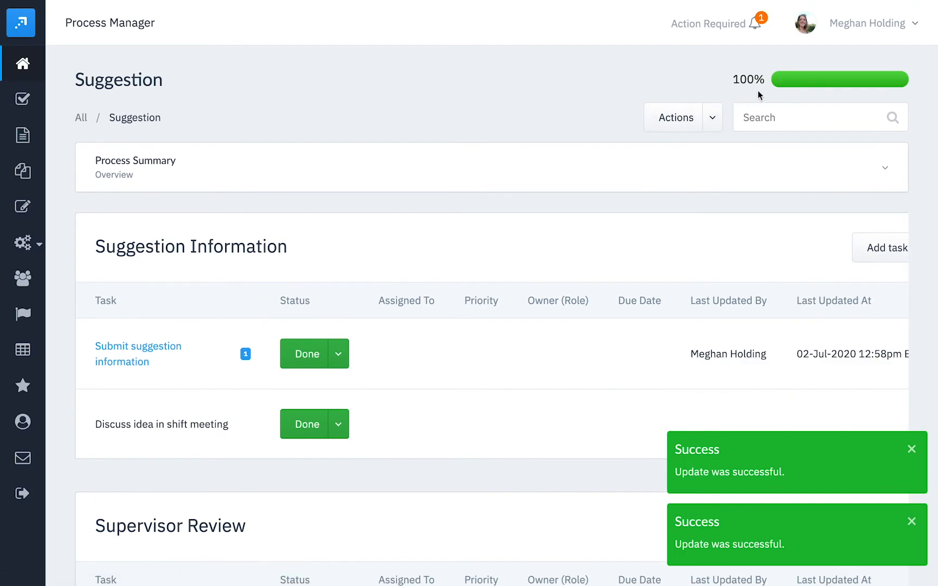